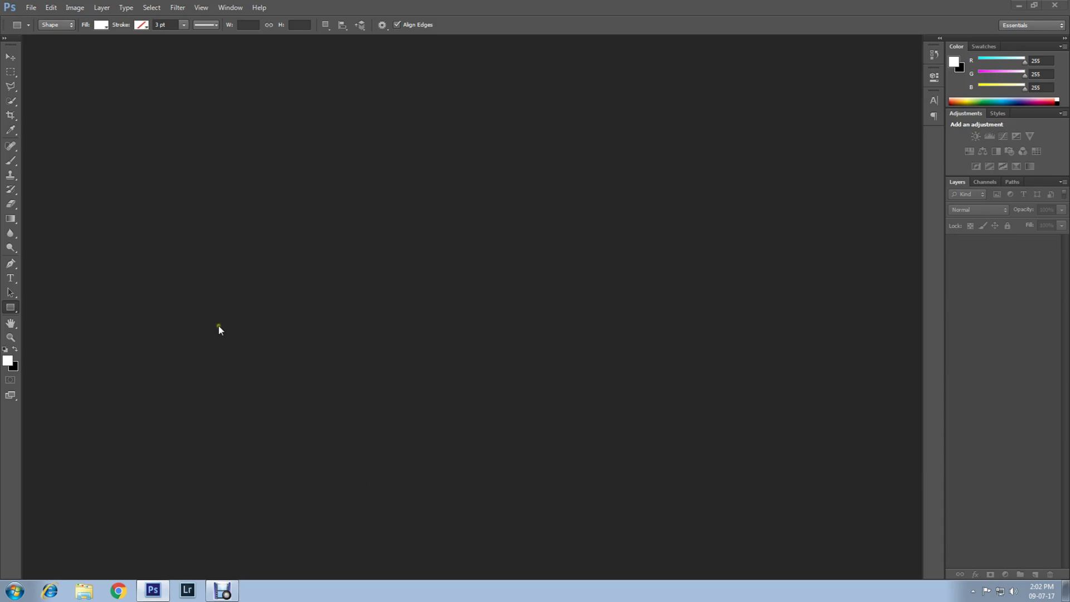
Create a new 640 × 480 px RGB document at 72 pixels/inch with a white background
click(27, 10)
click(36, 20)
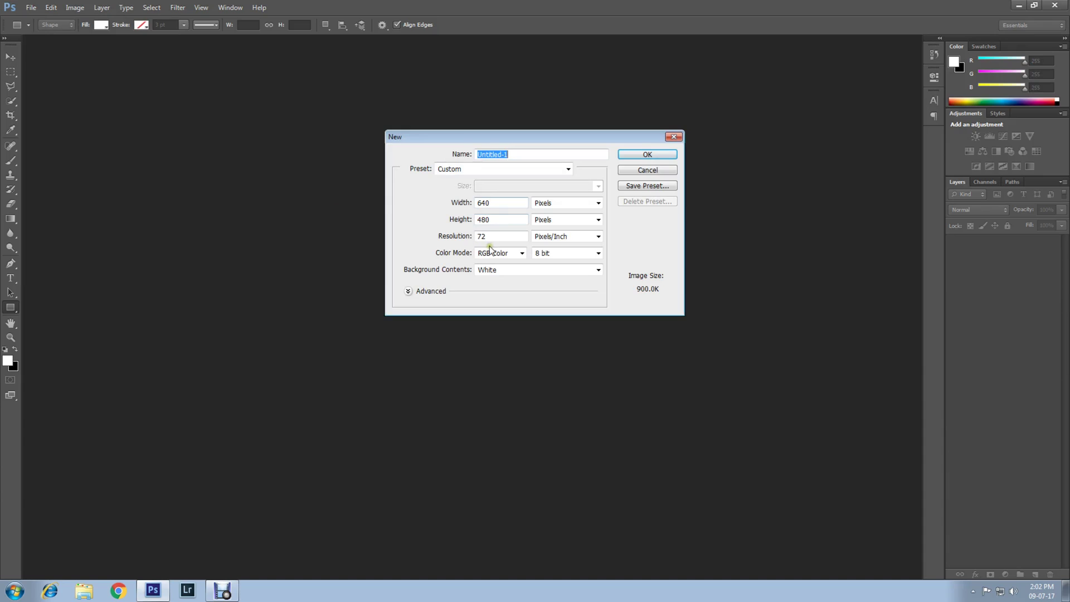
click(642, 159)
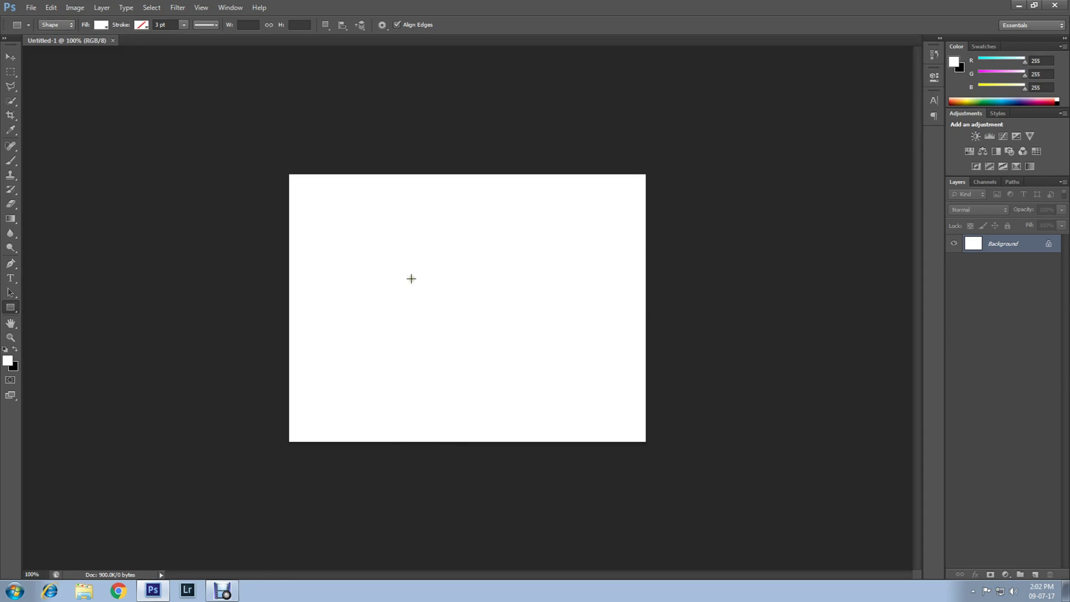
Set up the Gradient tool with a radial gradient based on the Foreground to Background preset
click(11, 220)
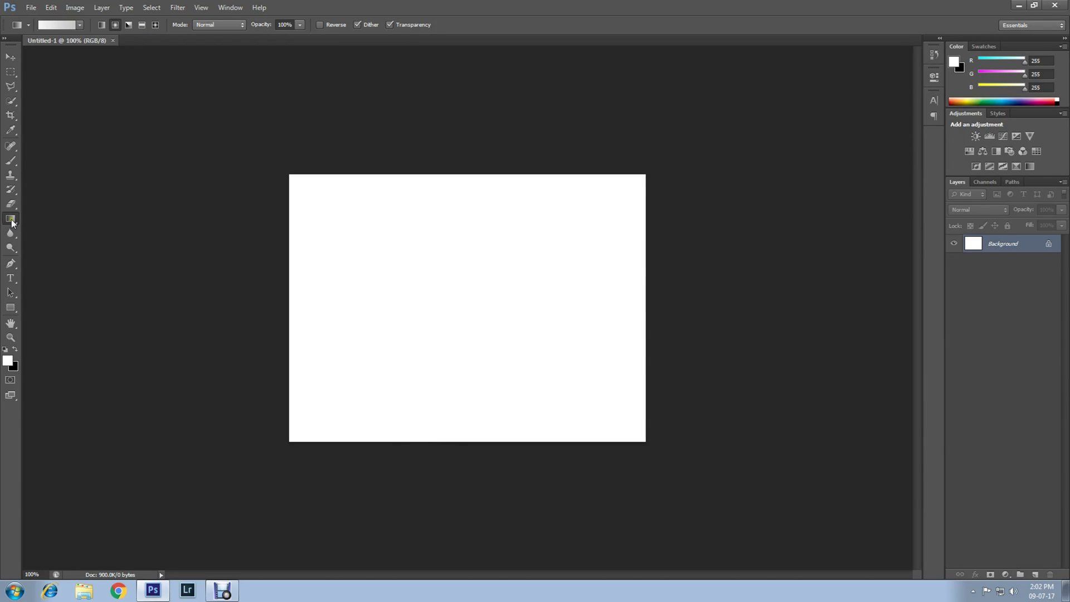
right_click(12, 221)
click(55, 217)
click(116, 24)
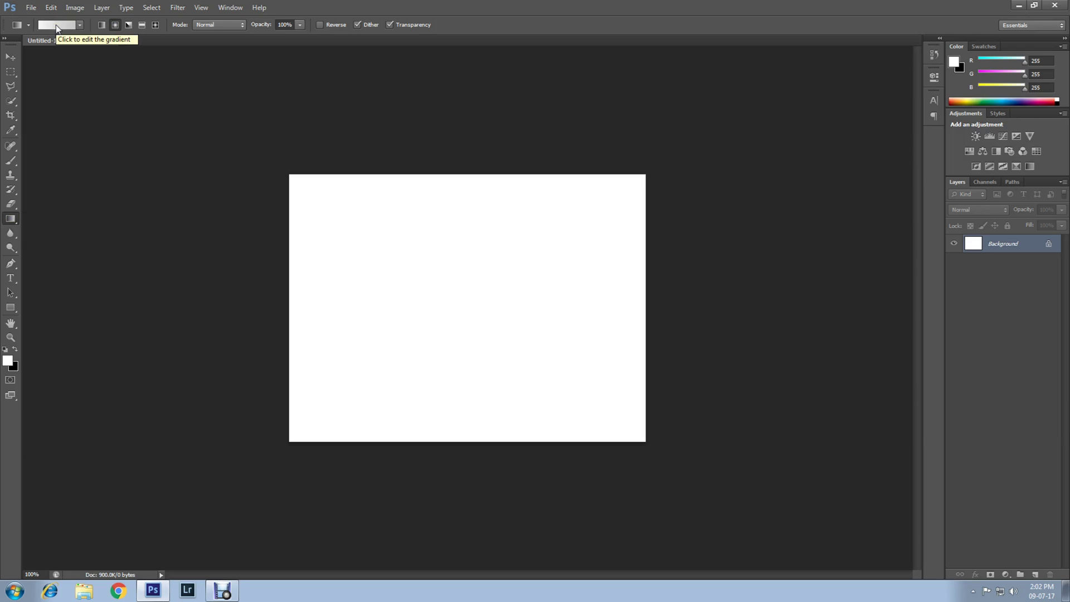
click(56, 25)
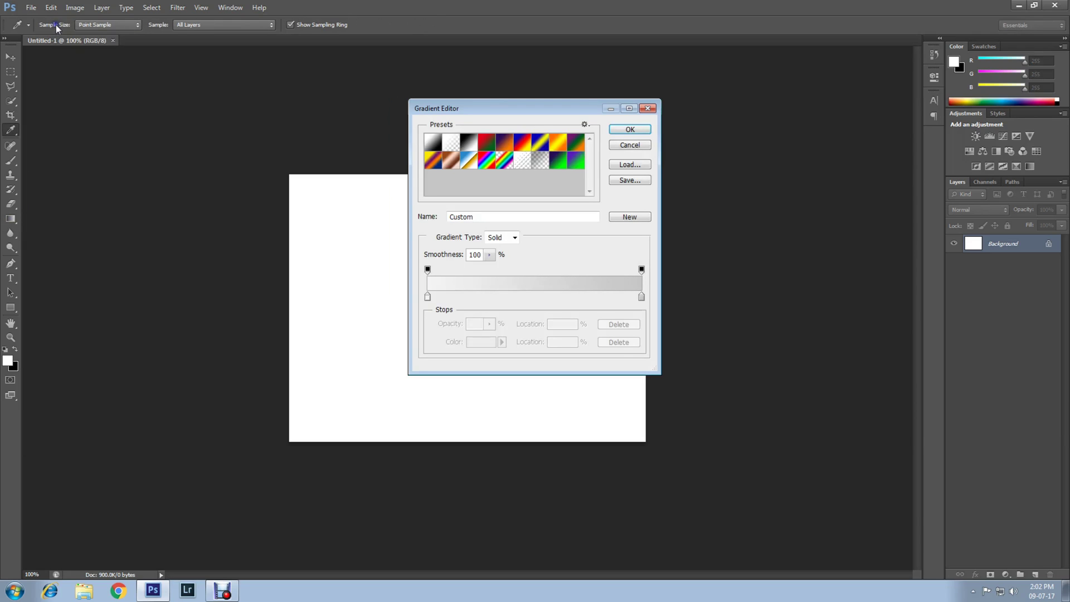
click(431, 146)
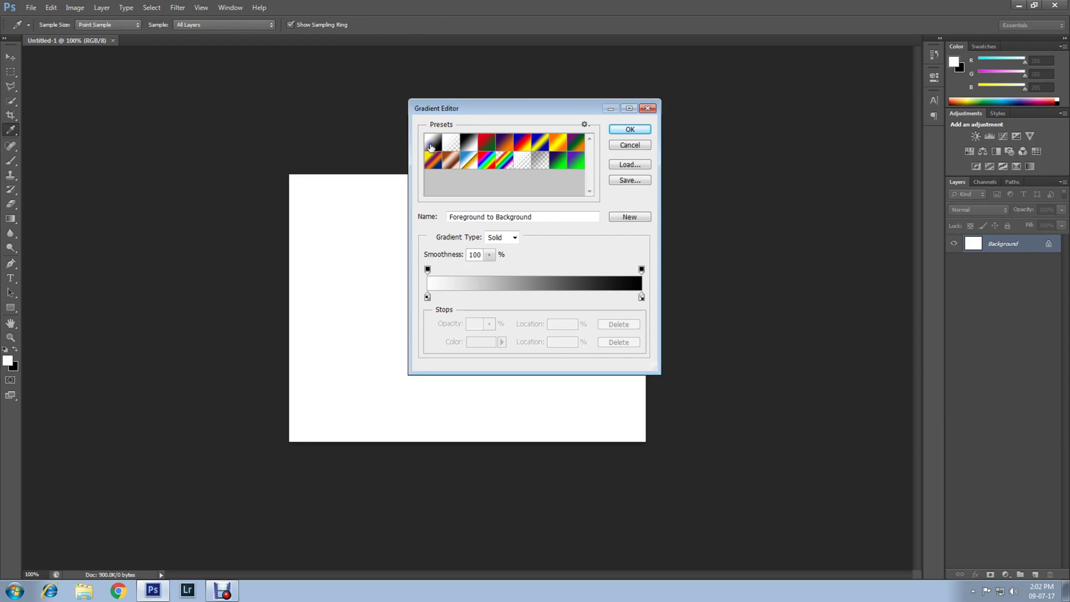
Set the color of the gradient's start stop at 0% to #f3f3f3
click(427, 297)
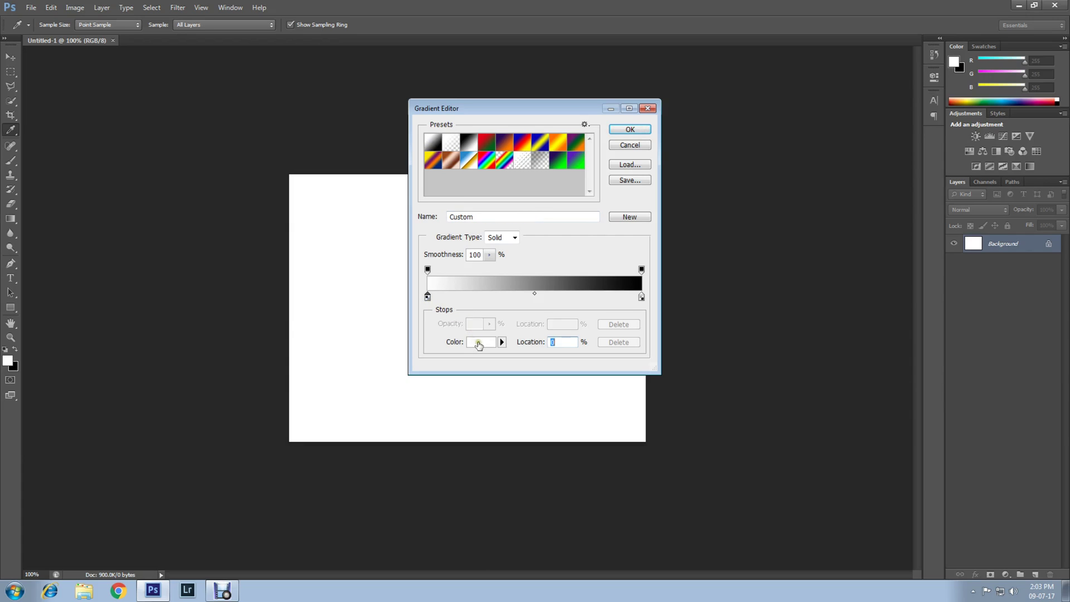
click(478, 342)
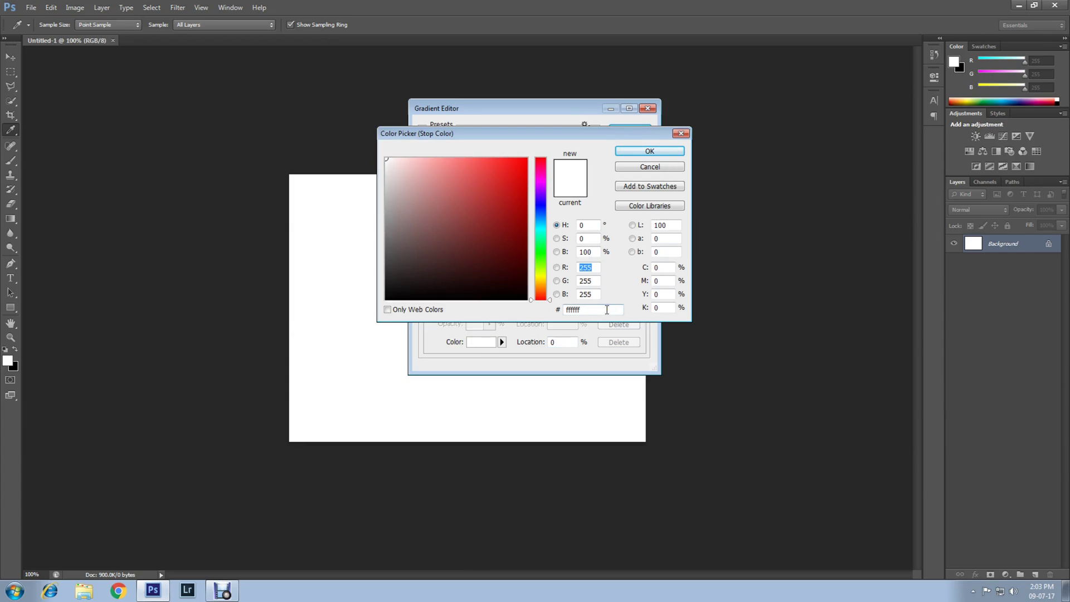
click(607, 309)
text(f)
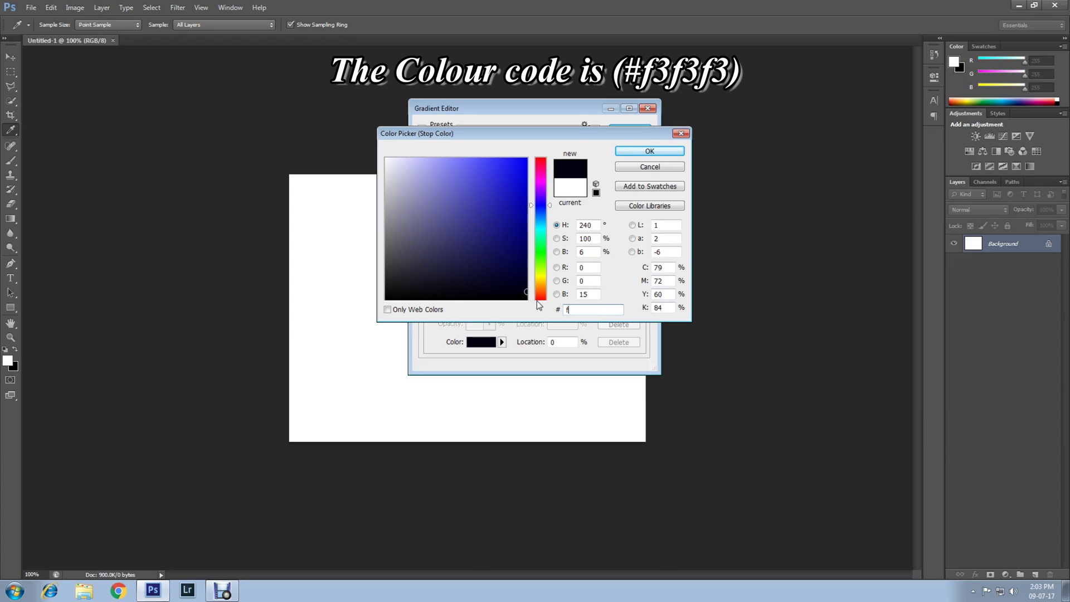
text(3f3f3)
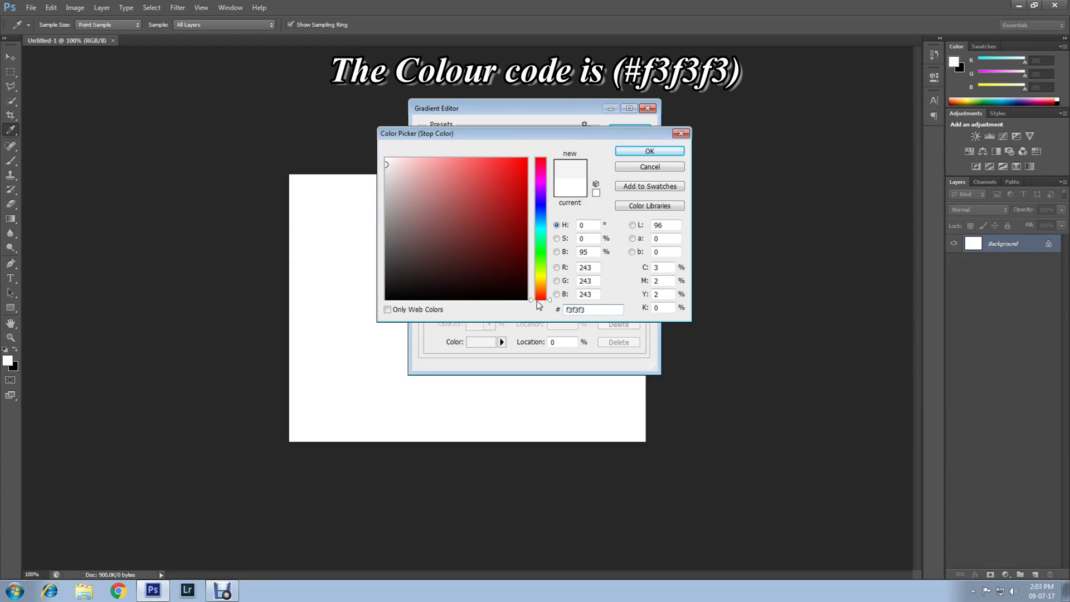
click(646, 152)
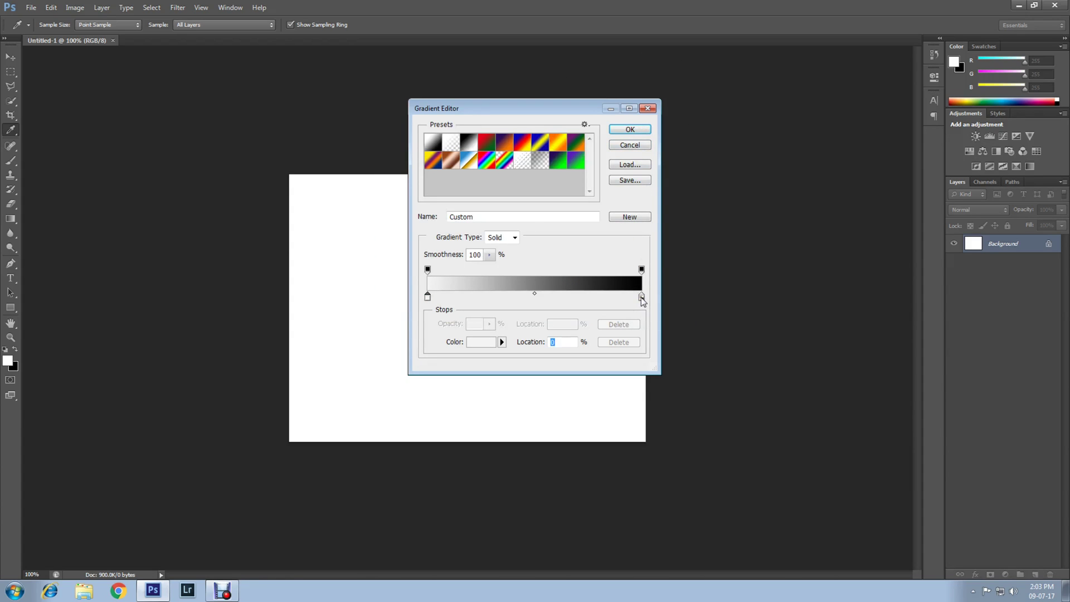
Set the gradient's end stop to #c6c6c6 and fill the background radially from the canvas's top centre to its bottom edge
click(641, 296)
click(486, 342)
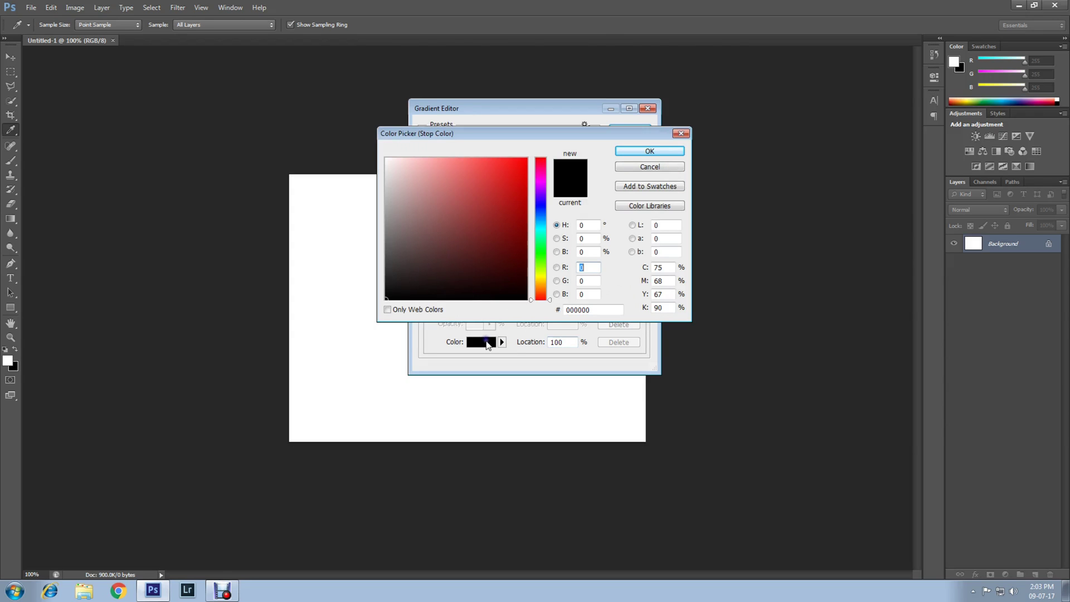
click(603, 310)
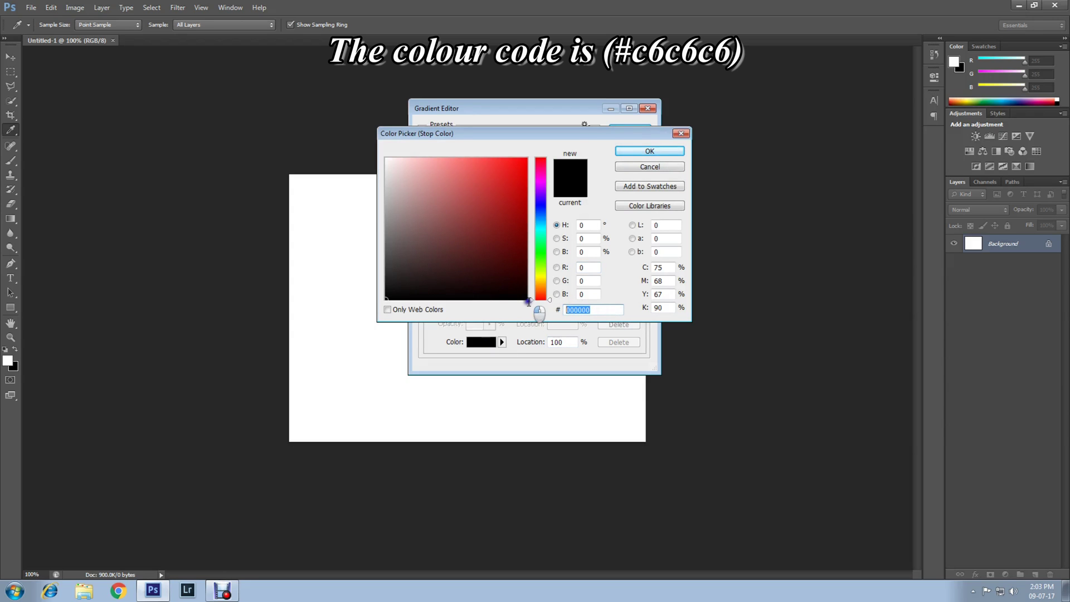
text(c6c6c)
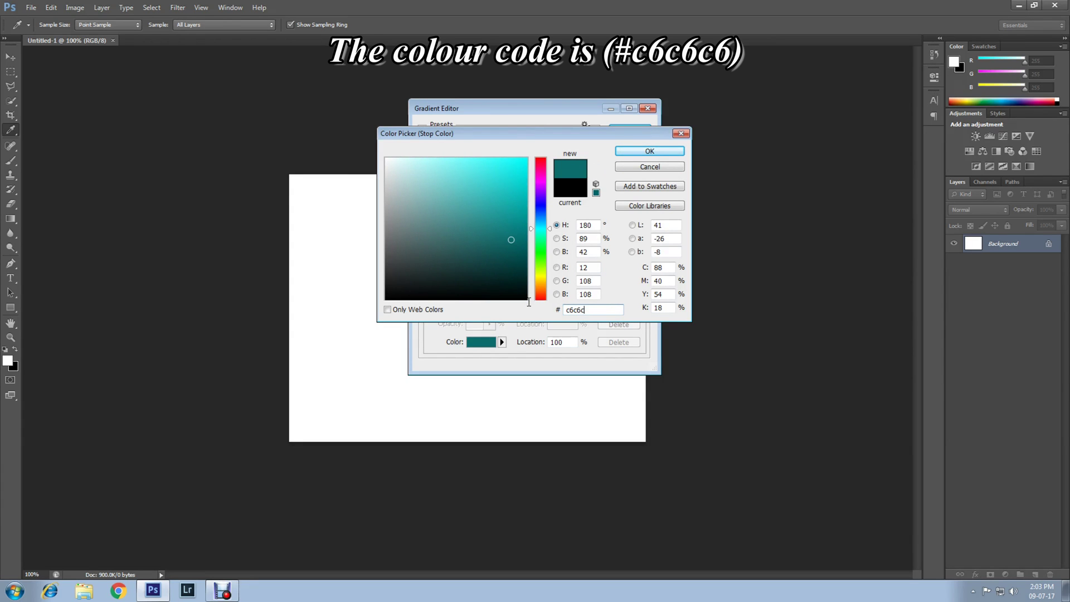
text(6)
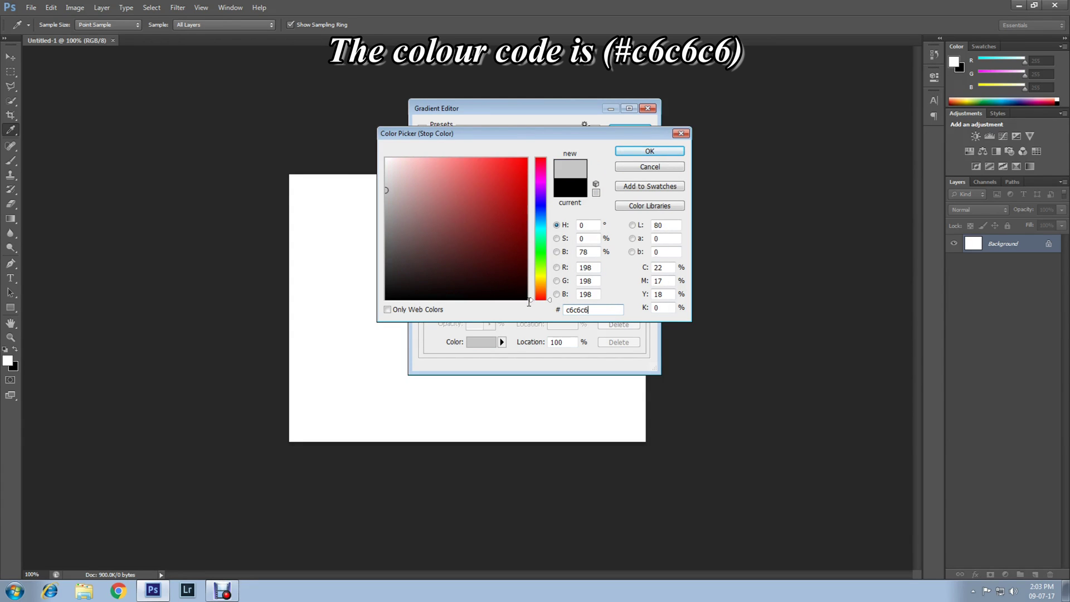
click(646, 154)
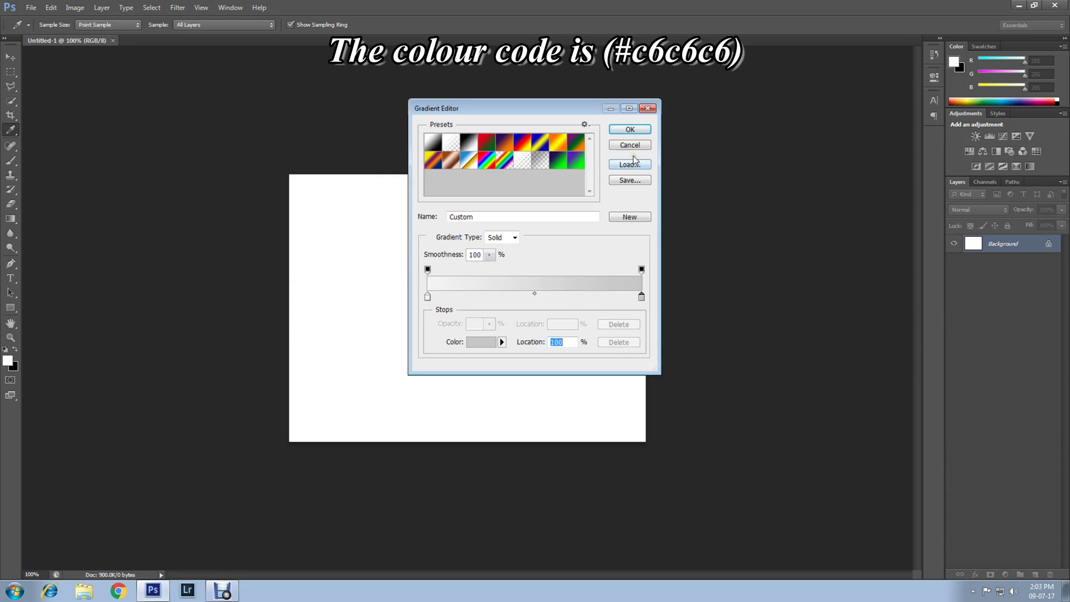
click(629, 130)
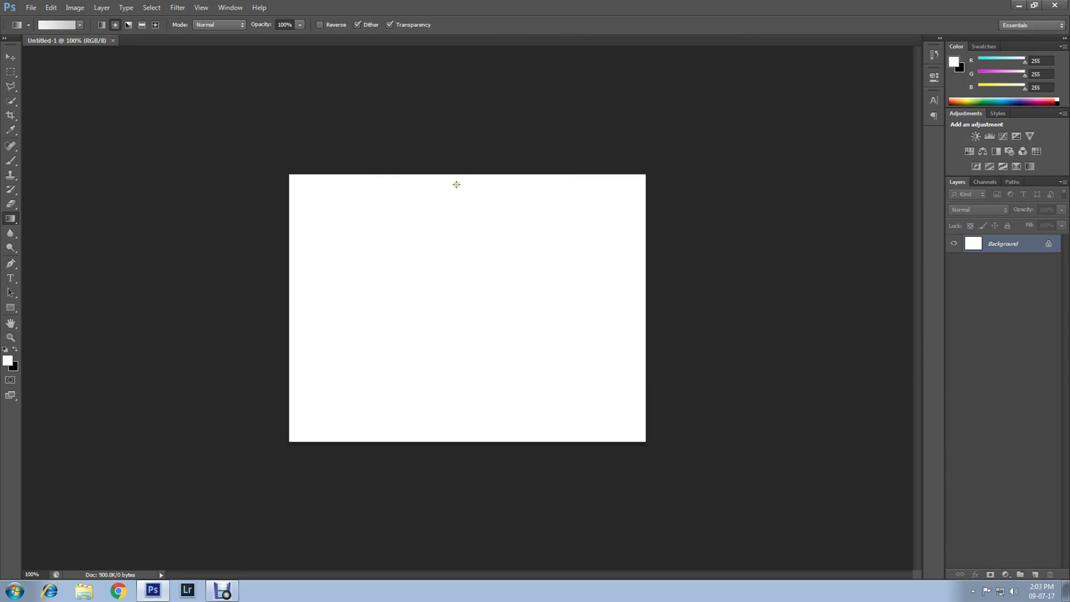
drag(469, 174, 468, 445)
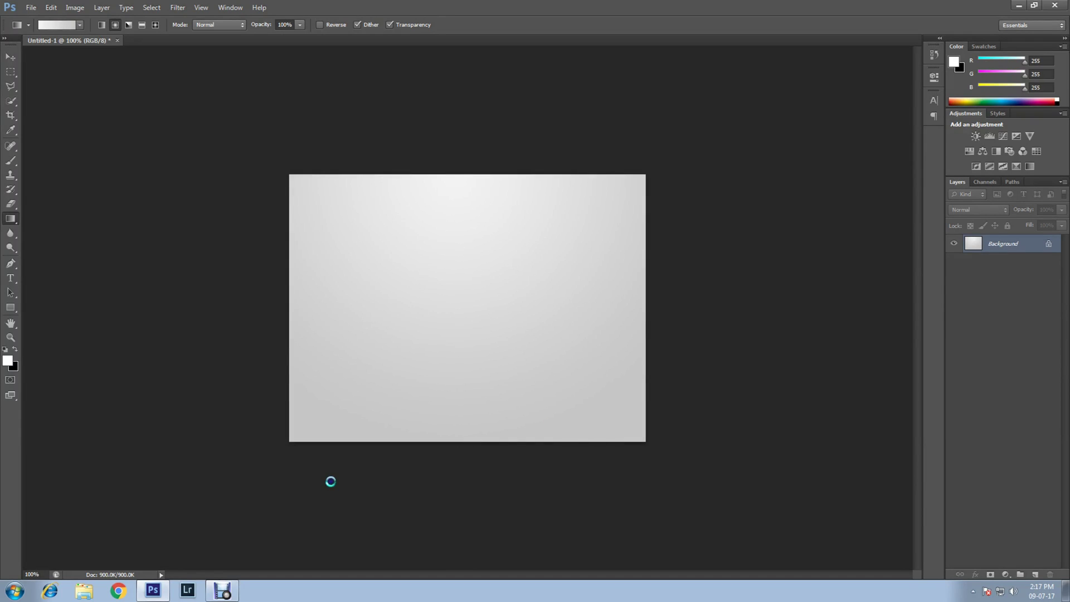
Draw a white rectangle shape about 310 × 79 px near the middle of the canvas
drag(19, 311, 56, 307)
drag(359, 269, 531, 312)
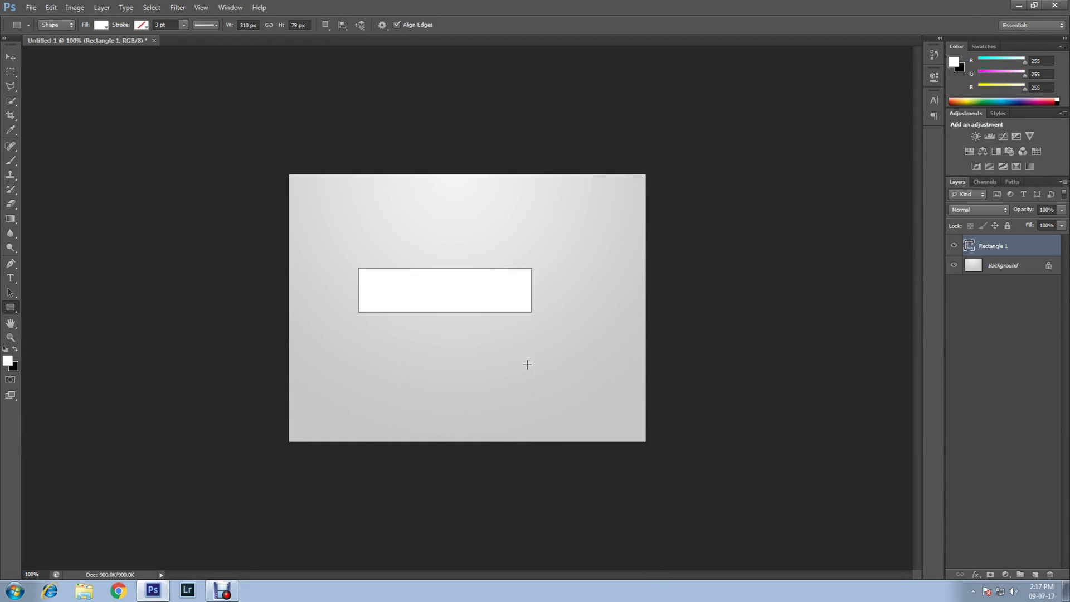
Add a Gradient Overlay to the rectangle and set the gradient's start stop to #d2d2d2
click(976, 575)
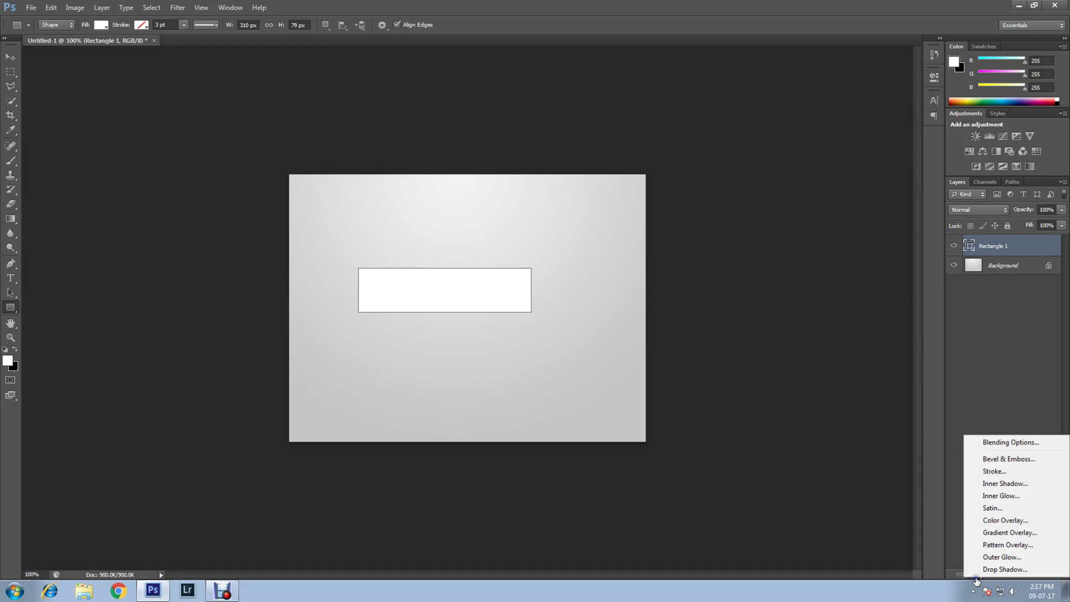
click(1008, 534)
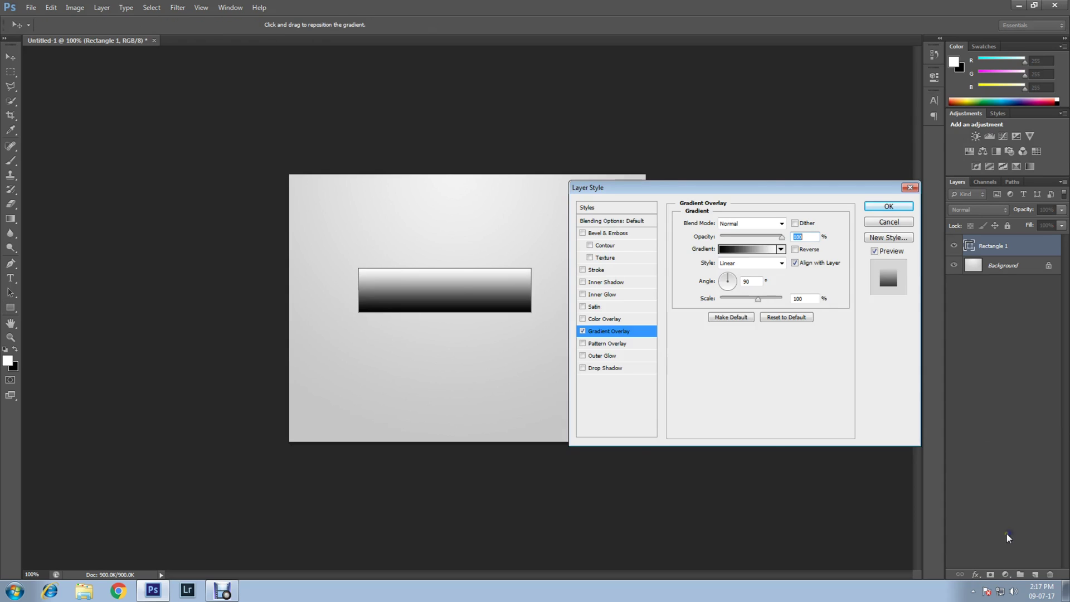
click(748, 250)
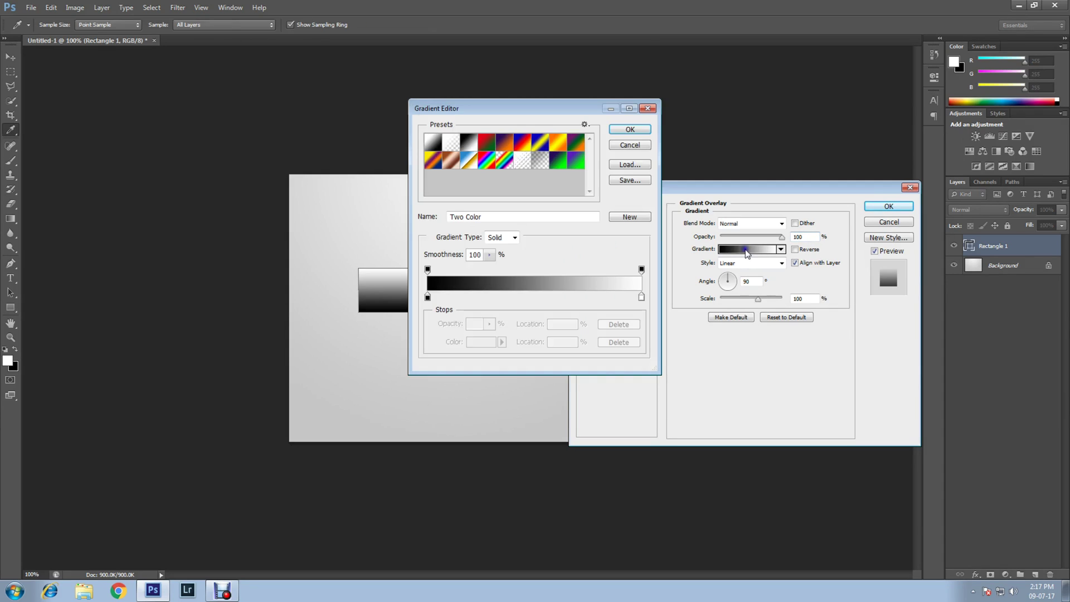
click(428, 297)
click(480, 343)
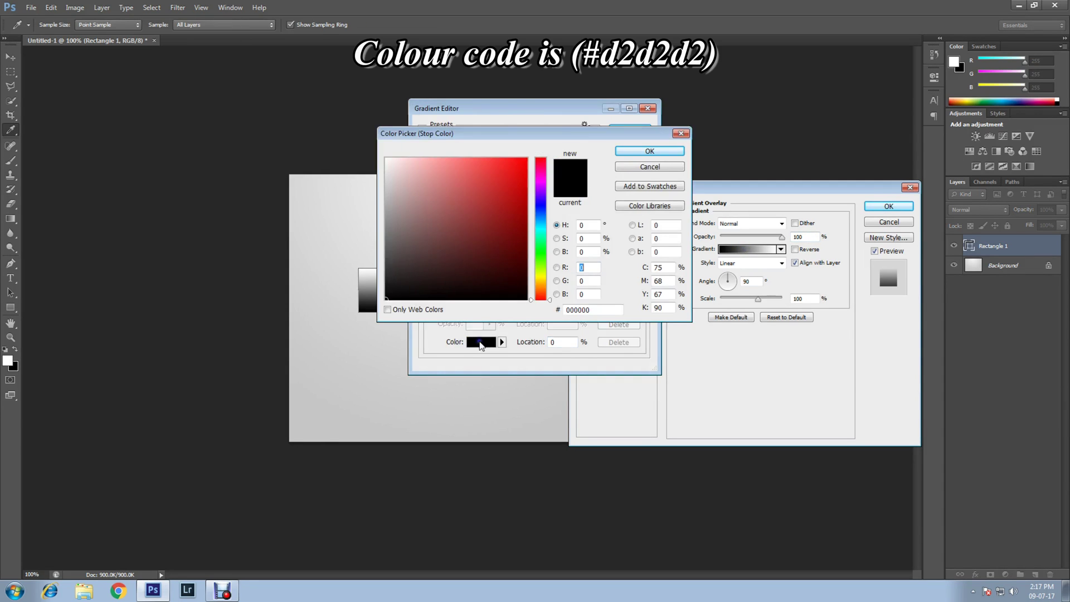
click(586, 310)
text(d2)
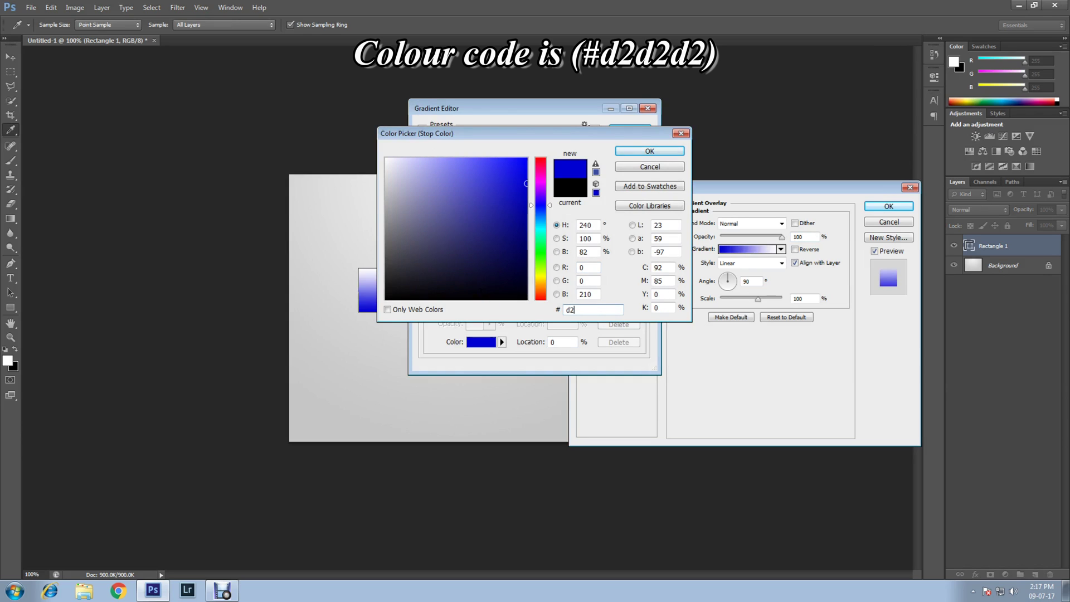
text(d2d2)
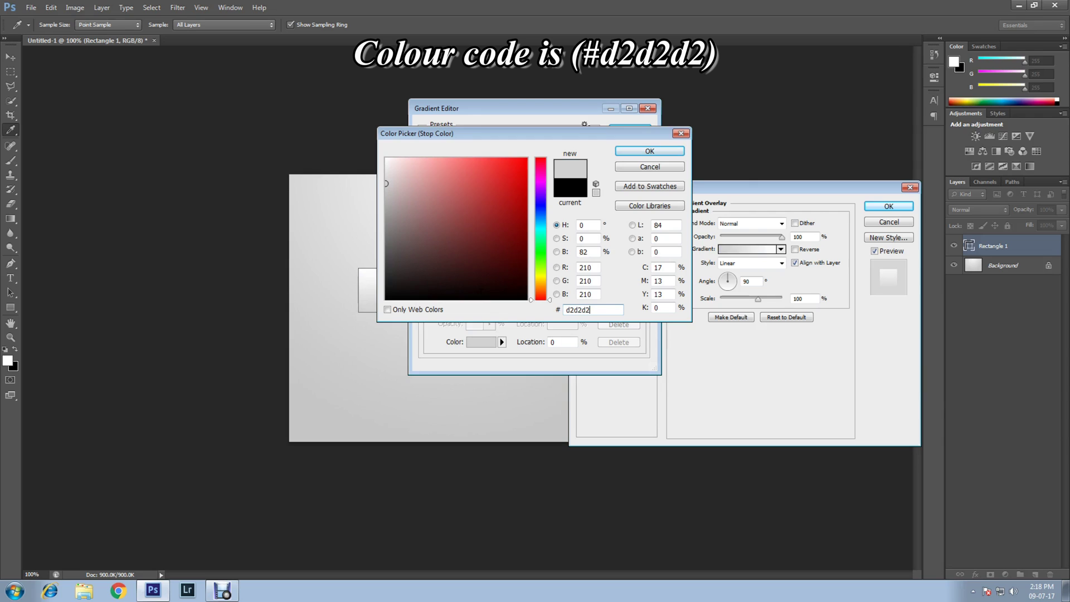
click(642, 151)
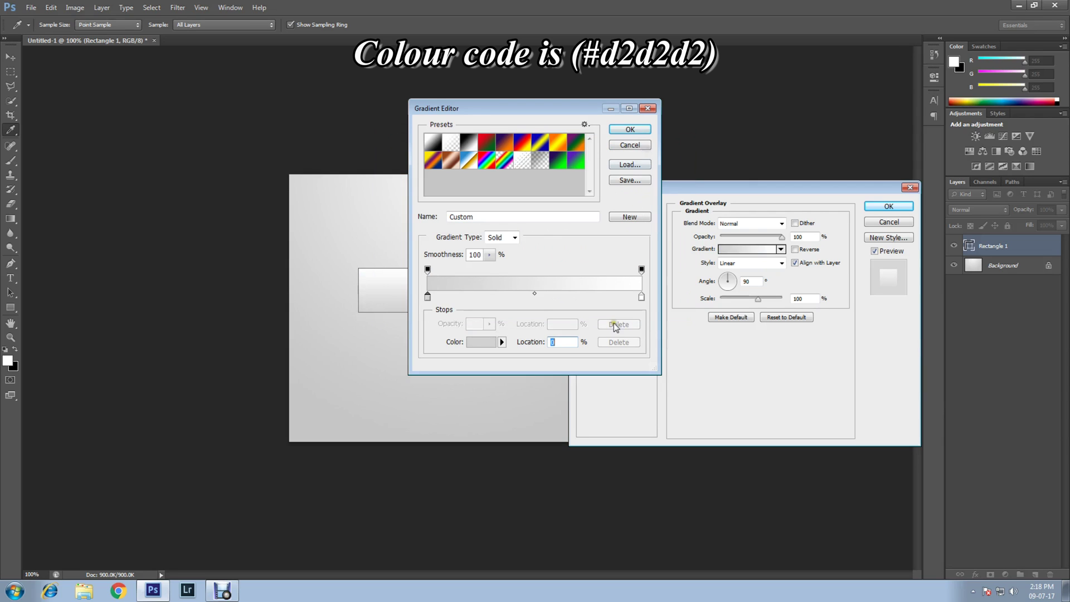
Set the overlay gradient's end stop to #f7f7f7 and accept the edited gradient
click(641, 299)
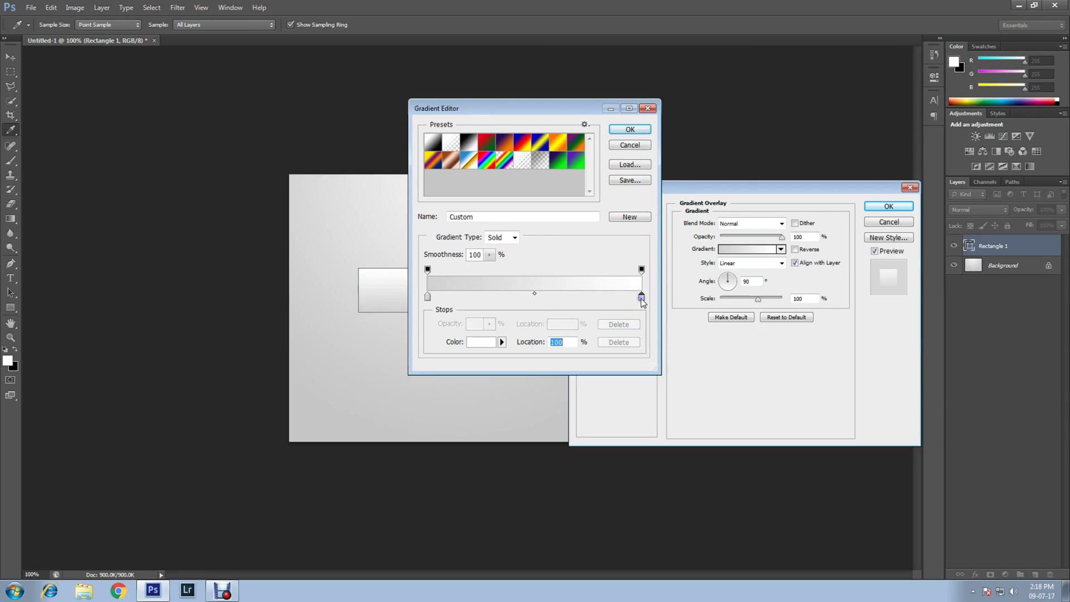
click(478, 342)
double_click(594, 310)
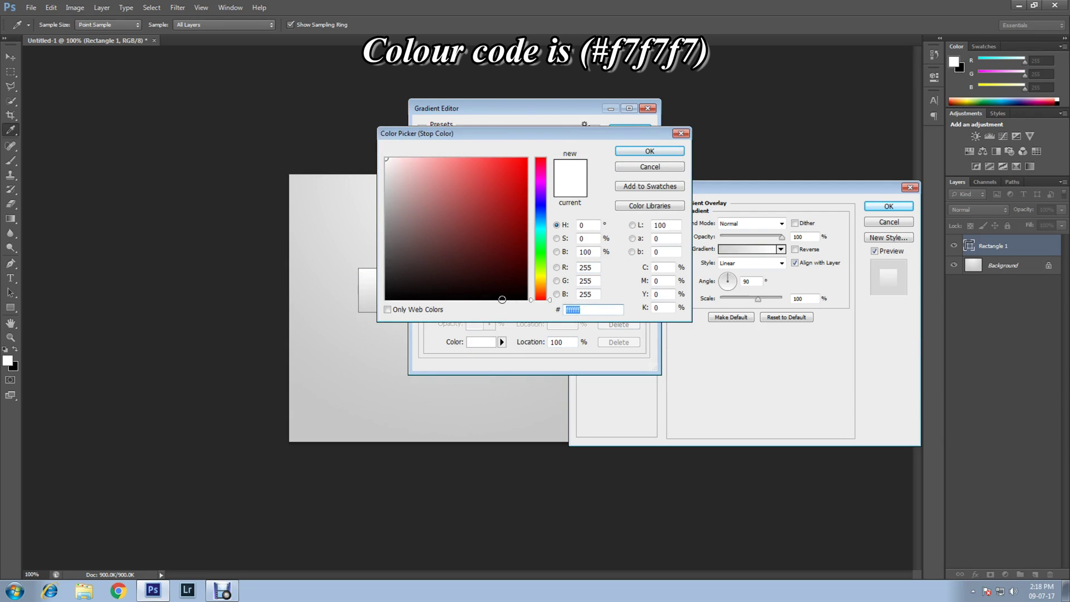
text(f7f7f7)
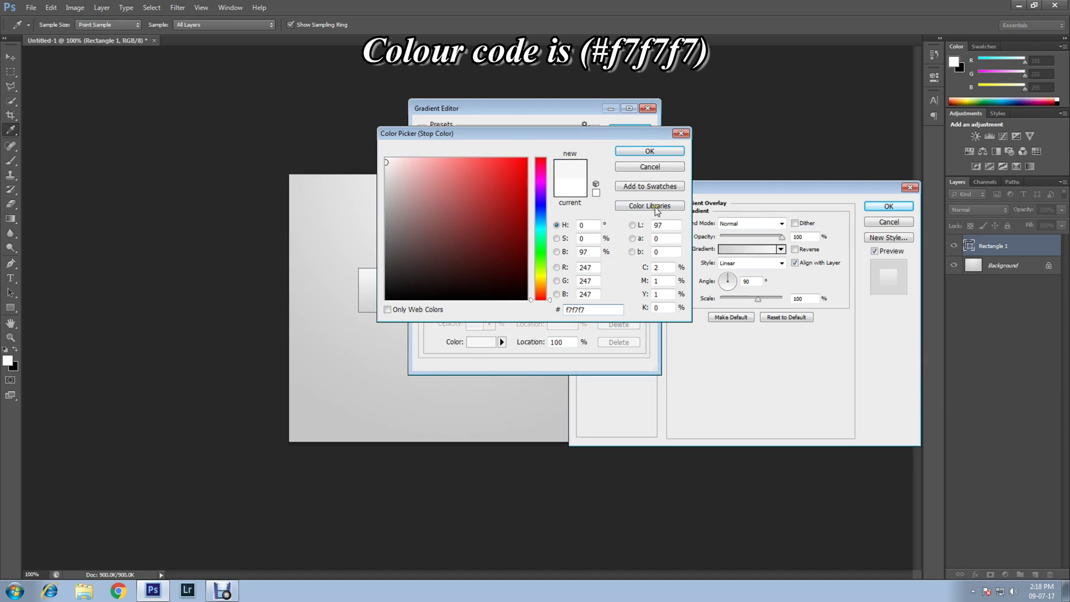
click(650, 151)
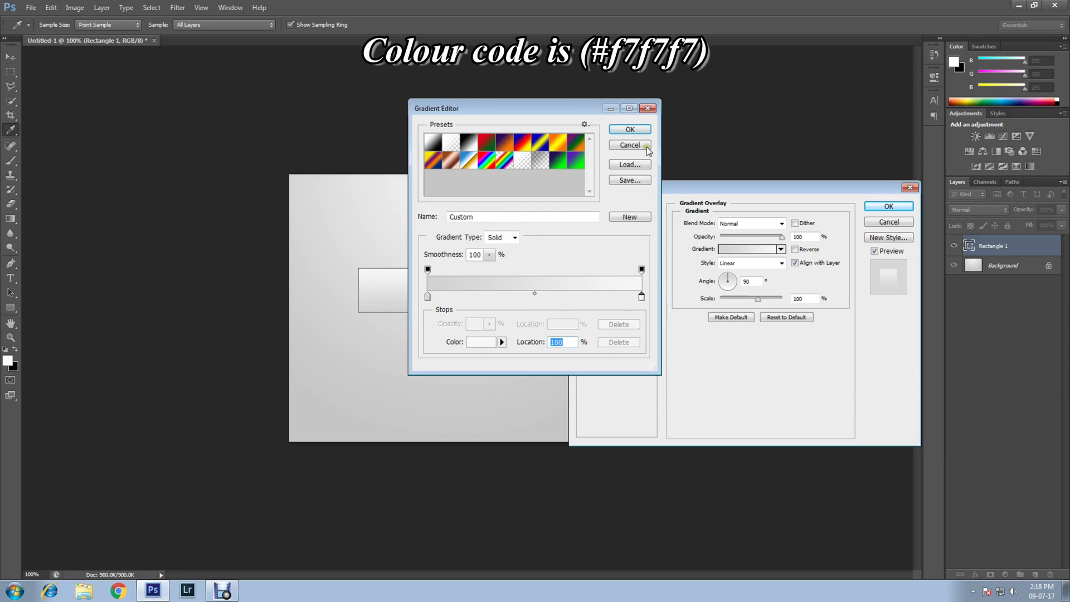
click(631, 129)
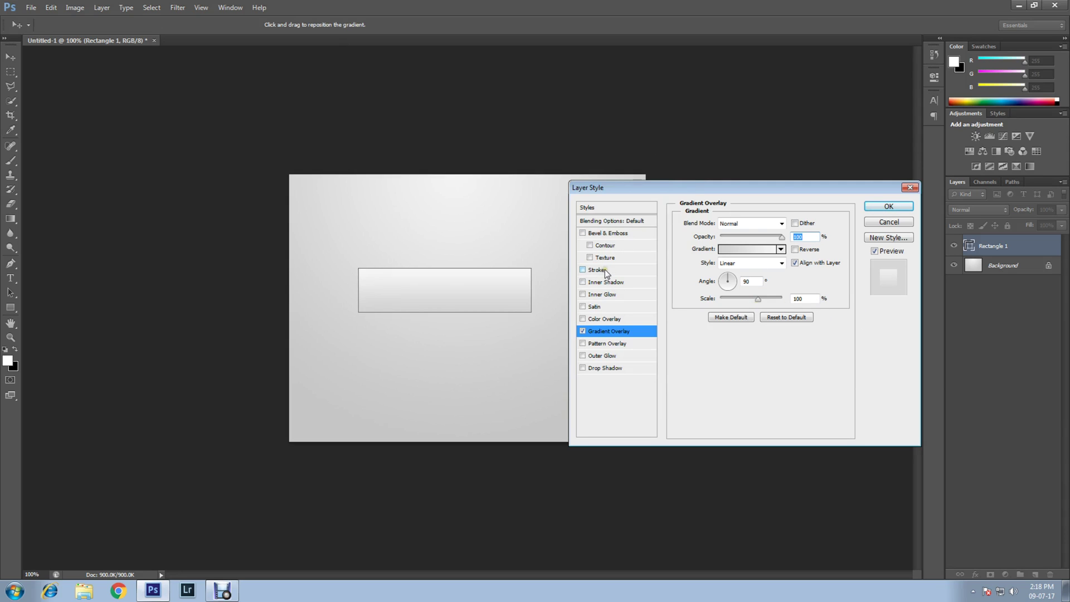
Add a Stroke effect to the rectangle with its size set to 1 px
click(596, 270)
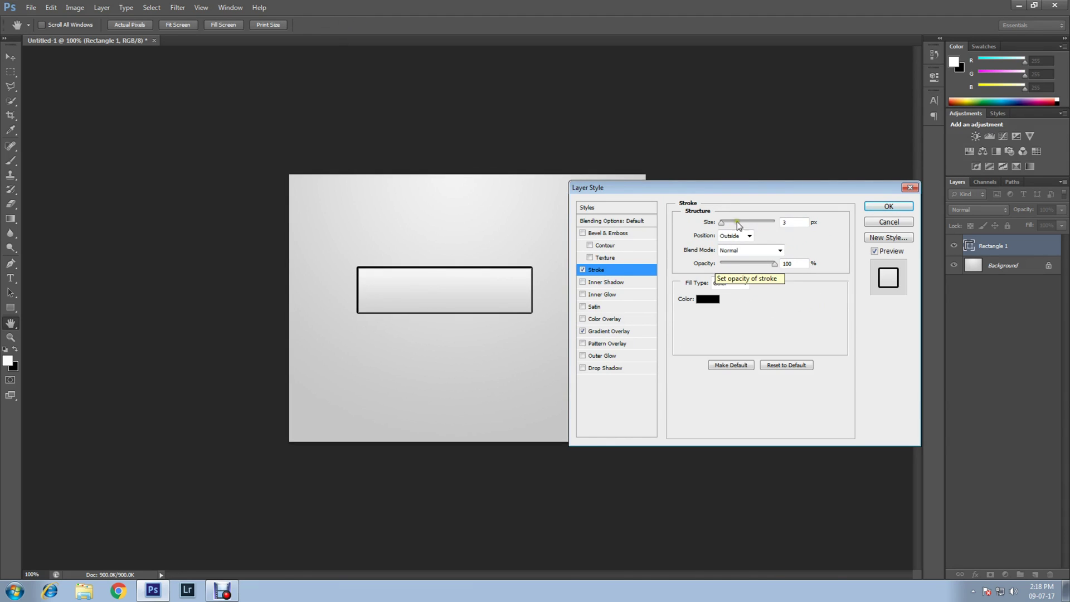
click(789, 222)
text(1)
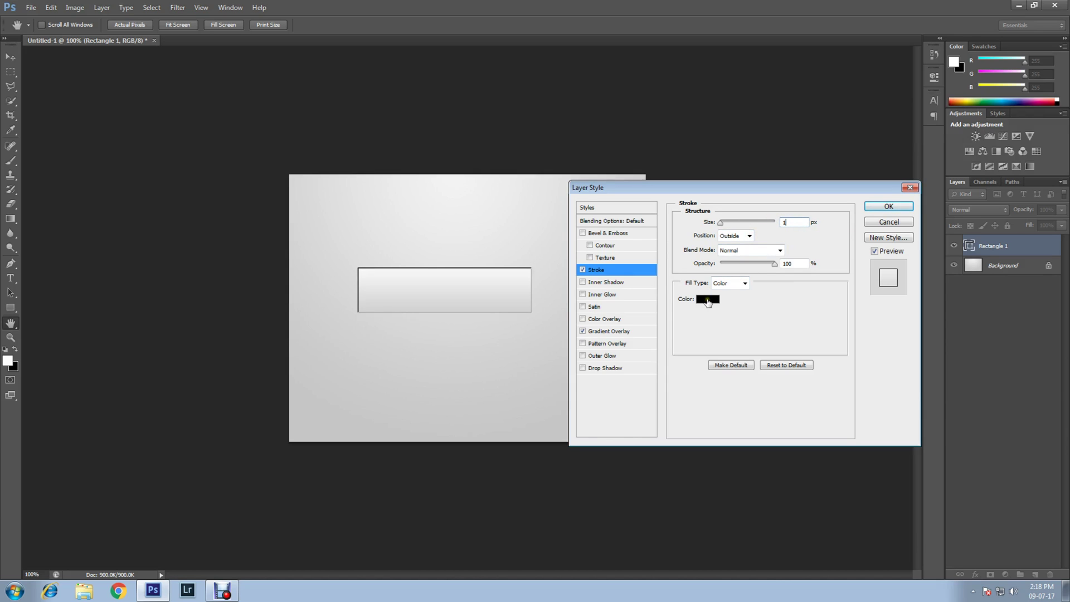
Set the rectangle's stroke color to #acacac
click(707, 301)
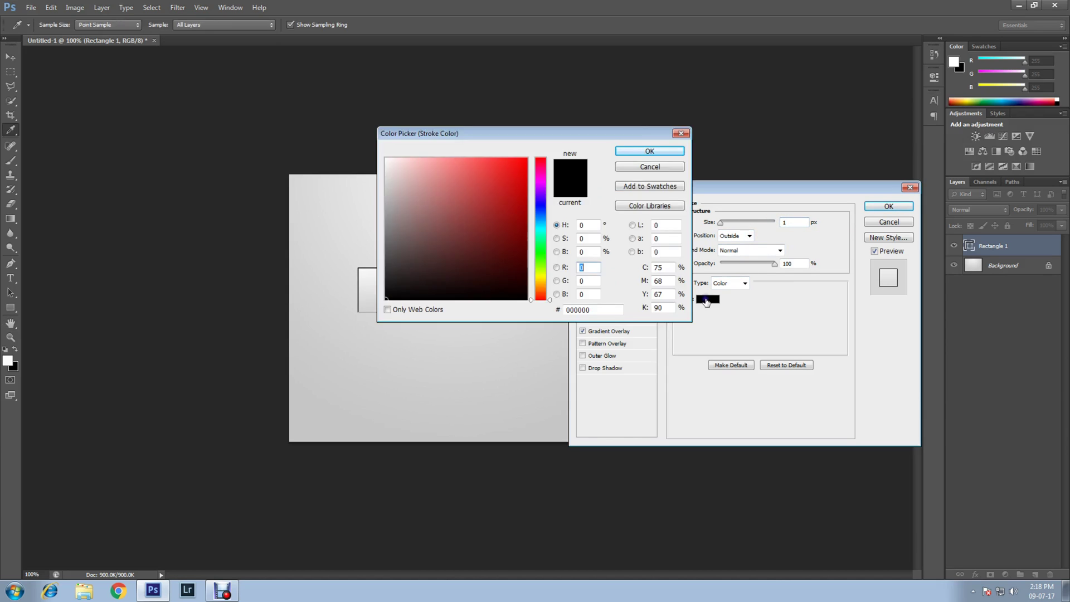
click(607, 307)
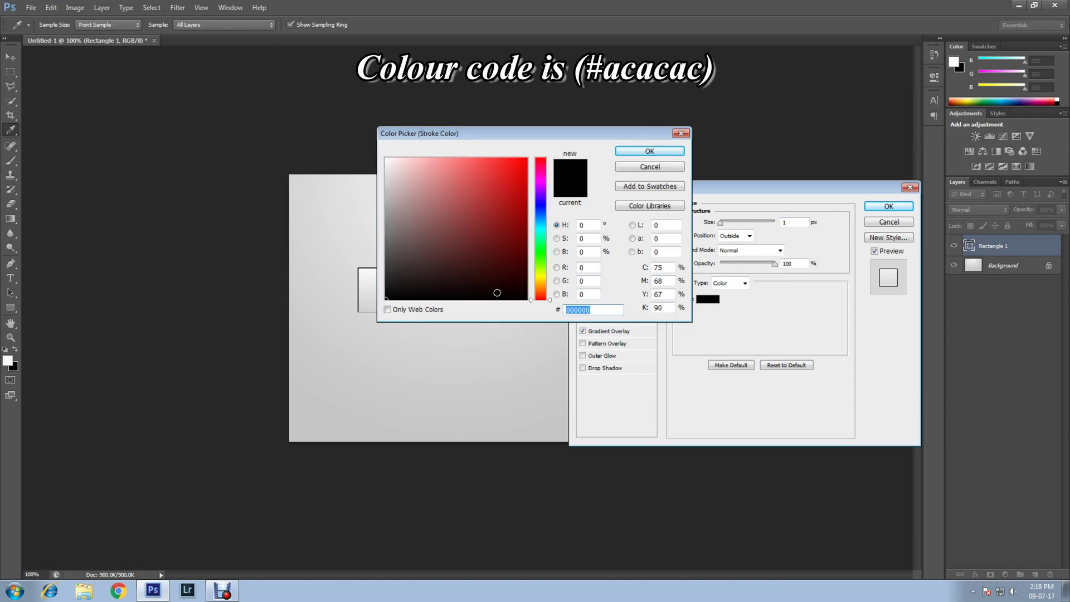
text(acacac)
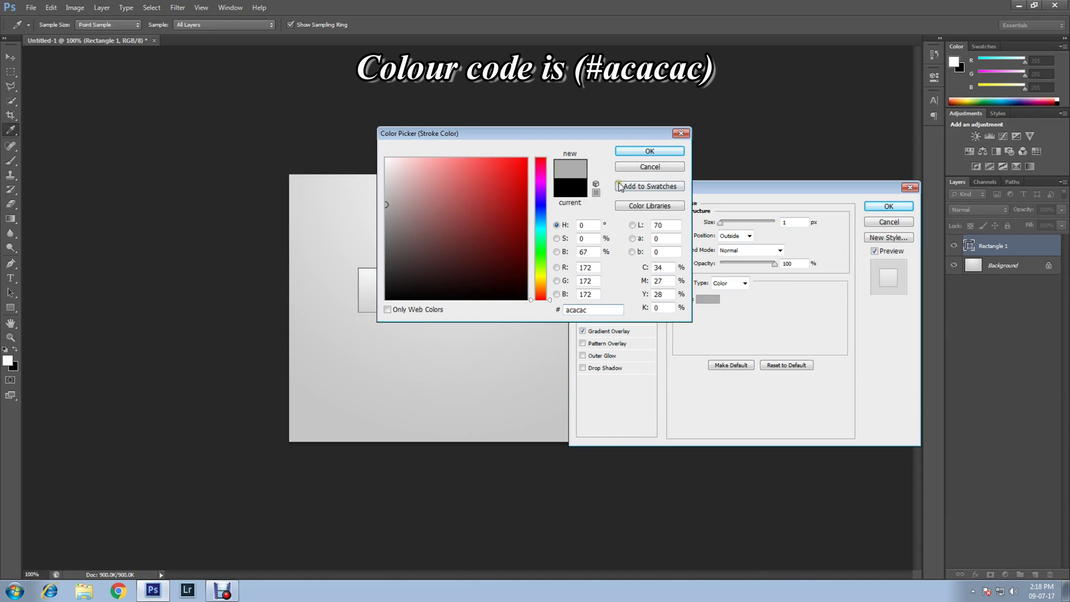
click(658, 149)
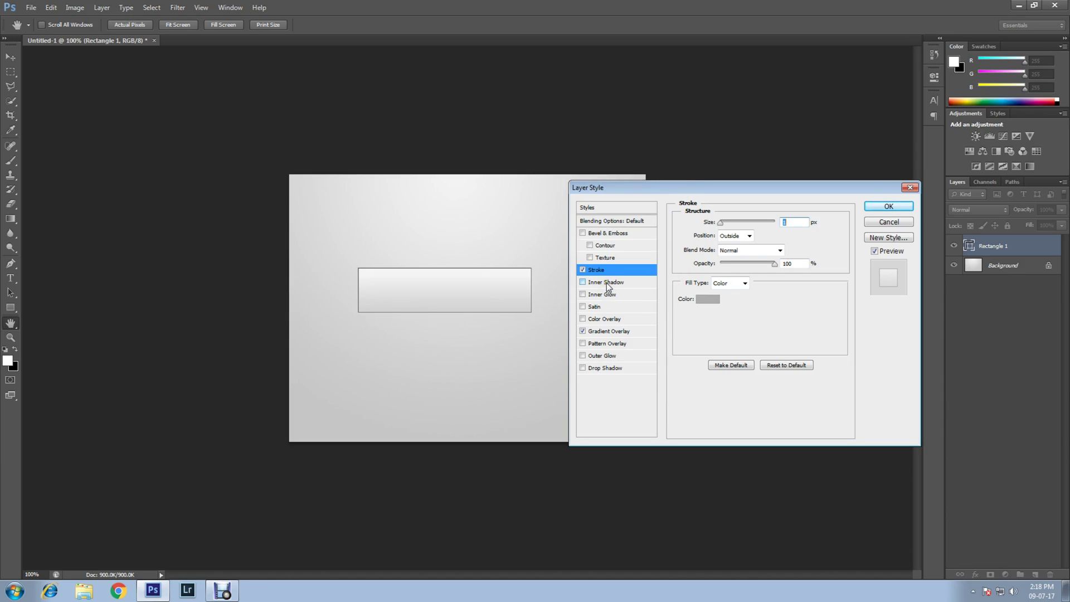
Add an Inner Glow to the rectangle with its color set to white (#ffffff) and apply the layer style
click(602, 294)
click(709, 263)
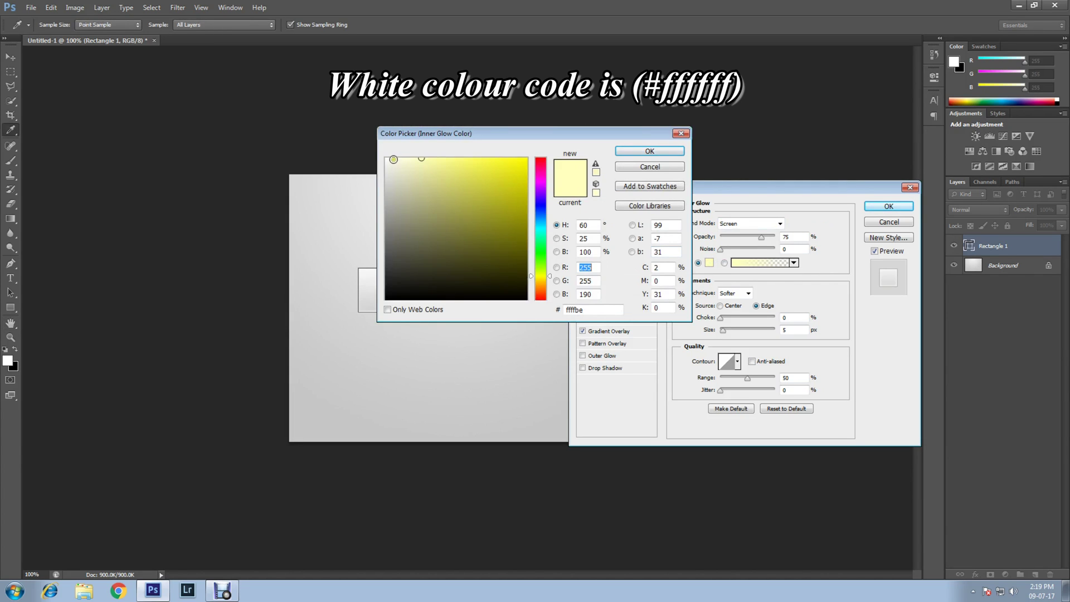
click(385, 159)
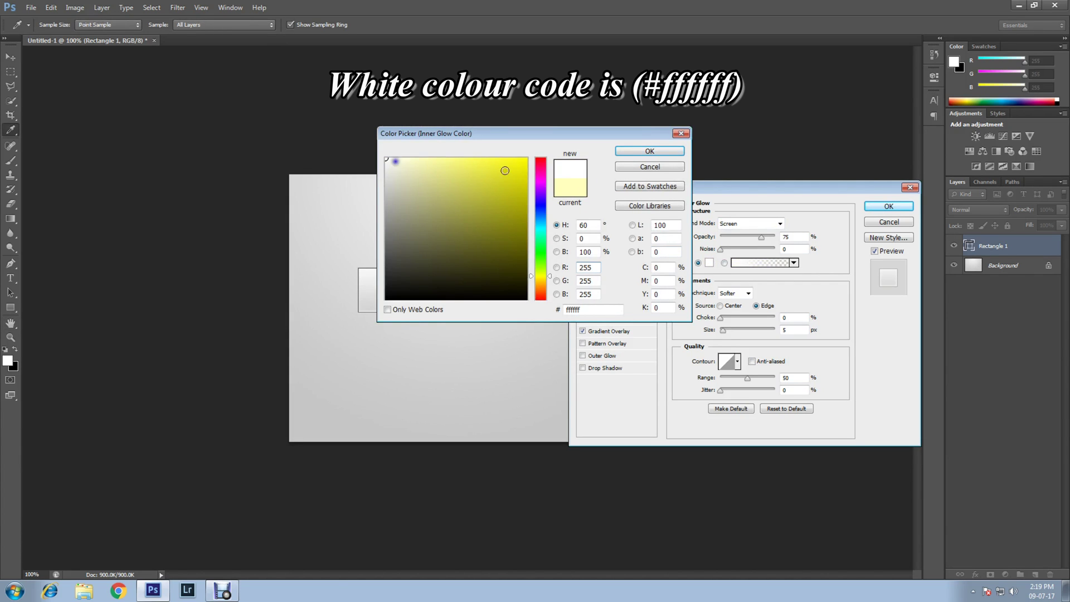
click(650, 151)
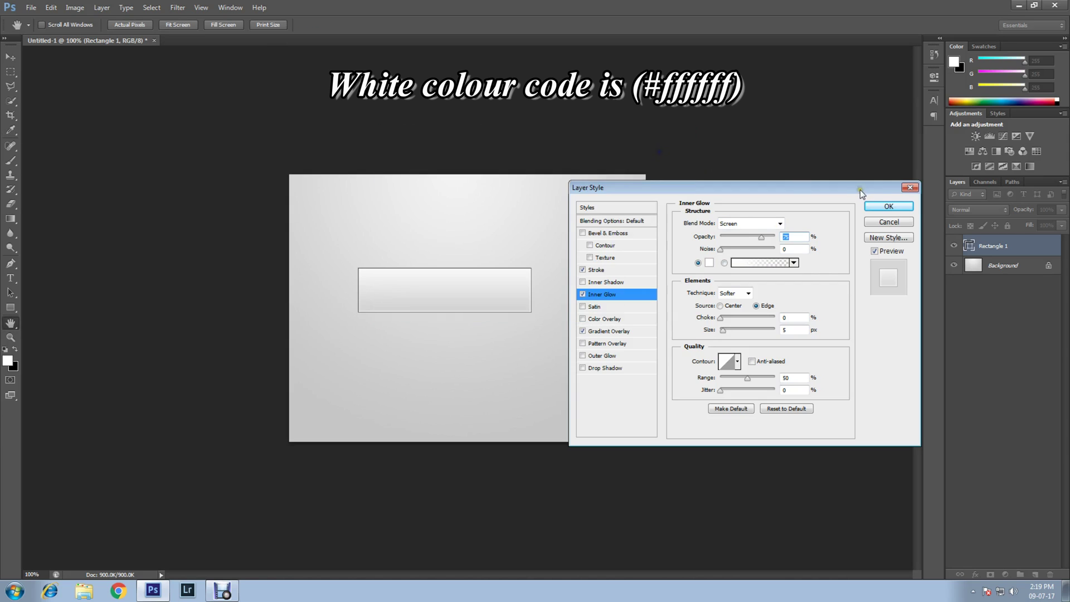
click(889, 206)
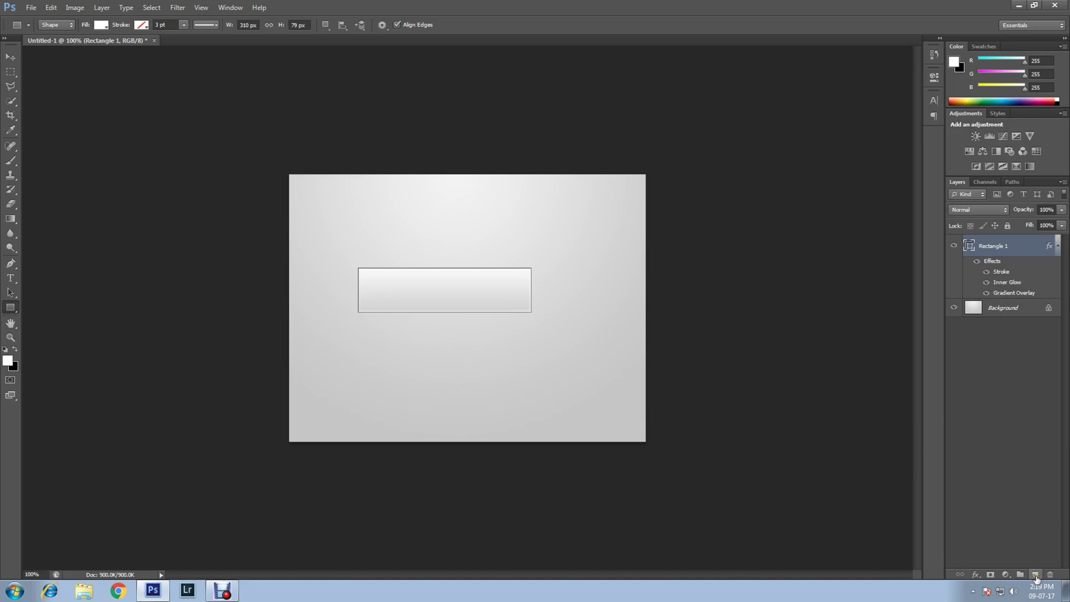
Create a new layer and marquee-select a thin full-height vertical strip across the rectangle, about two-thirds along its width
click(1036, 574)
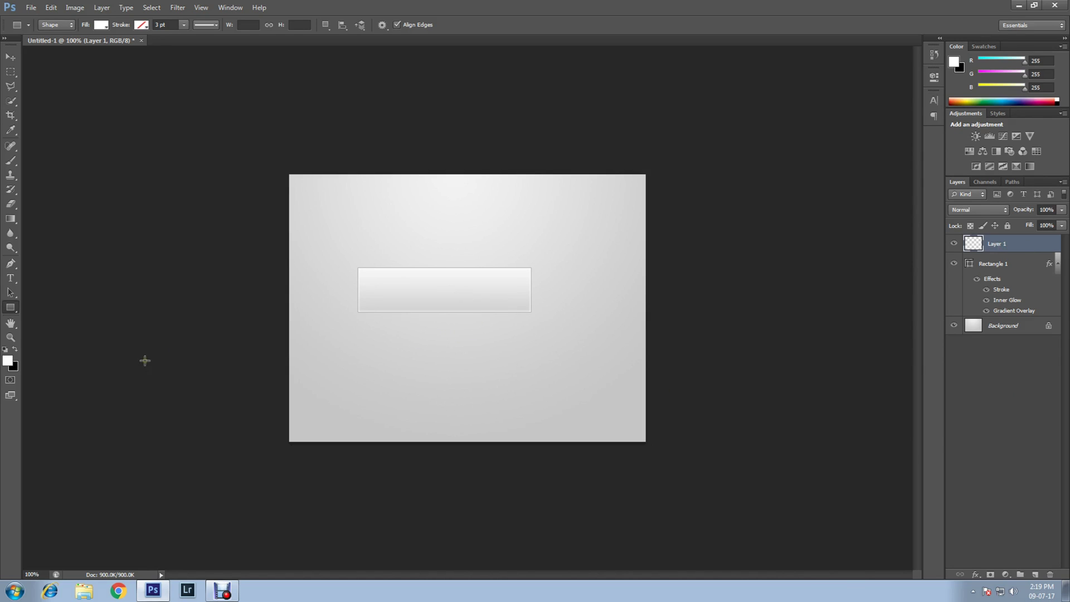
click(11, 338)
click(43, 24)
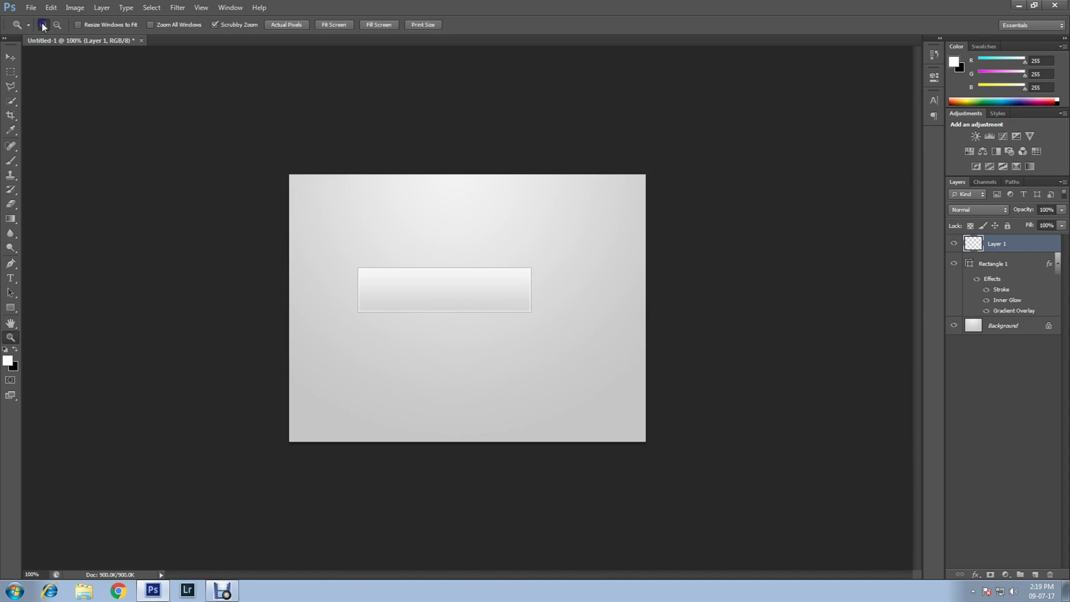
click(484, 304)
click(484, 304)
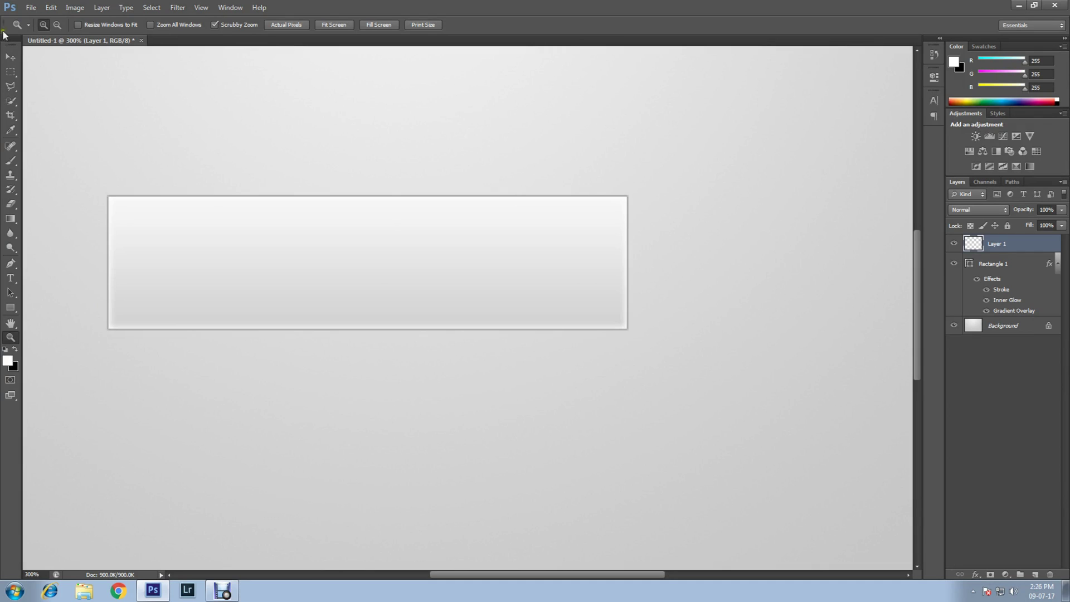
click(10, 71)
click(55, 75)
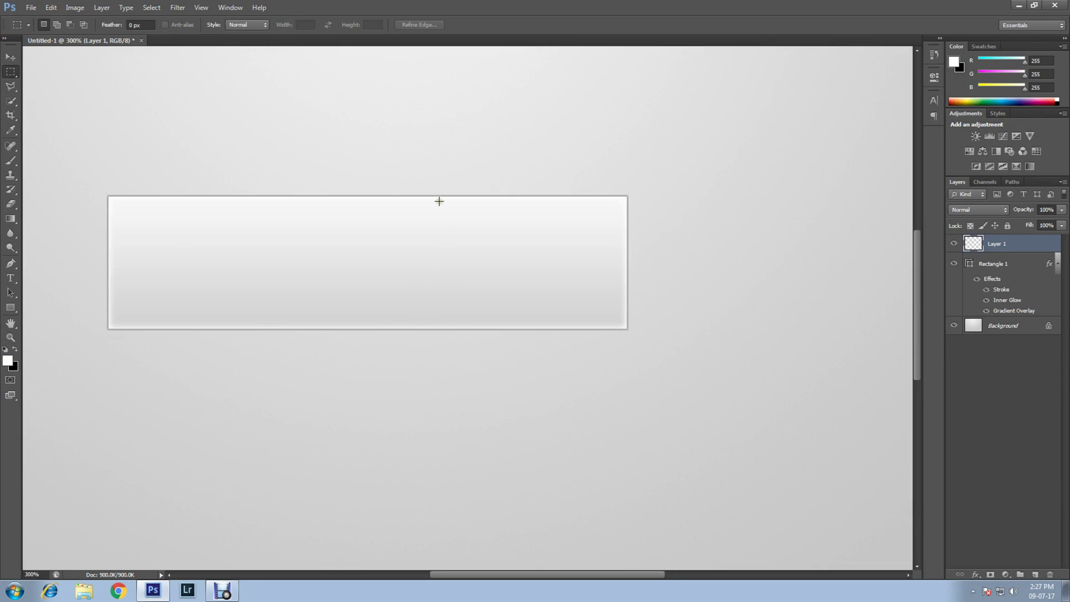
click(461, 197)
drag(462, 196, 460, 330)
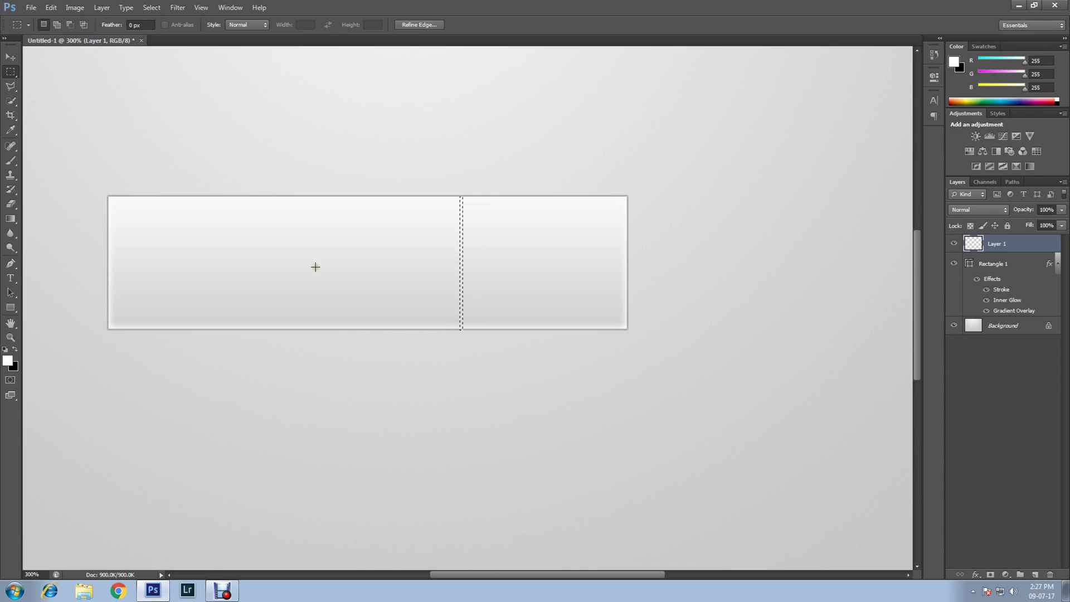
Choose the Paint Bucket tool and set the foreground color to #acacac
click(11, 219)
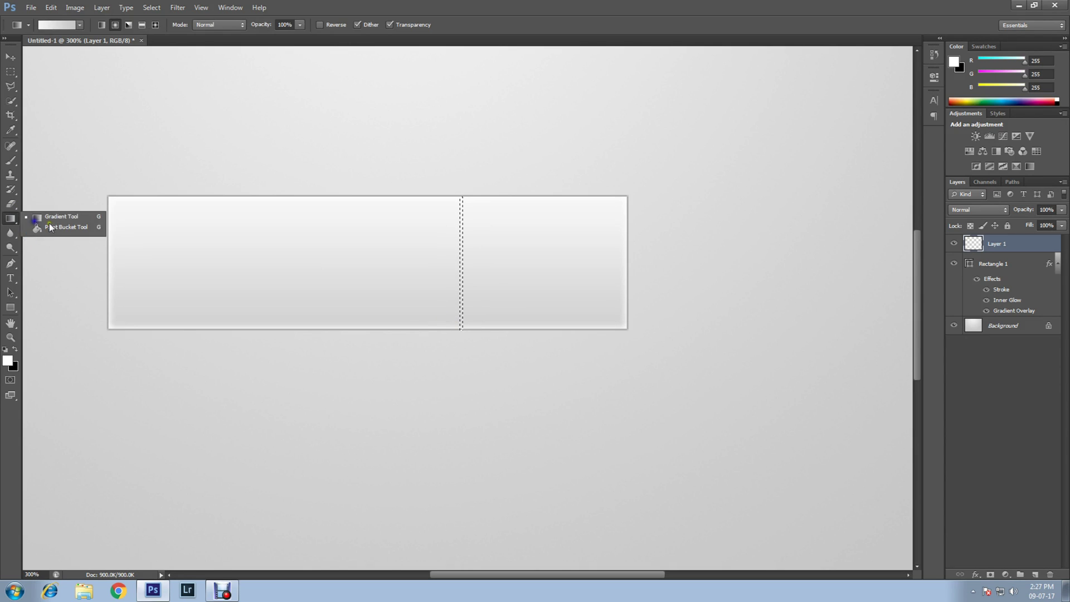
click(60, 226)
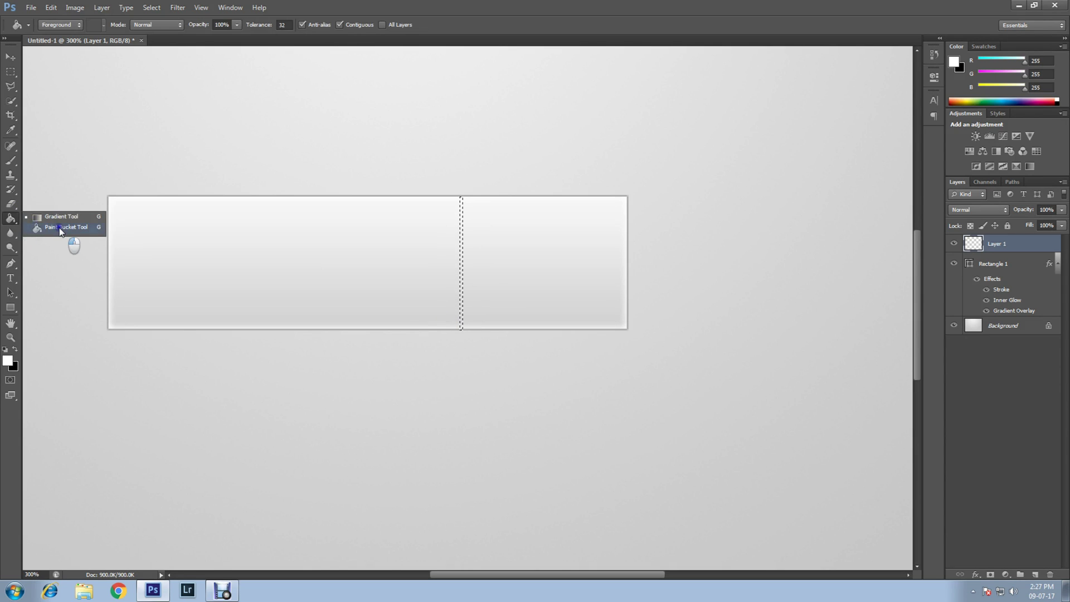
click(12, 363)
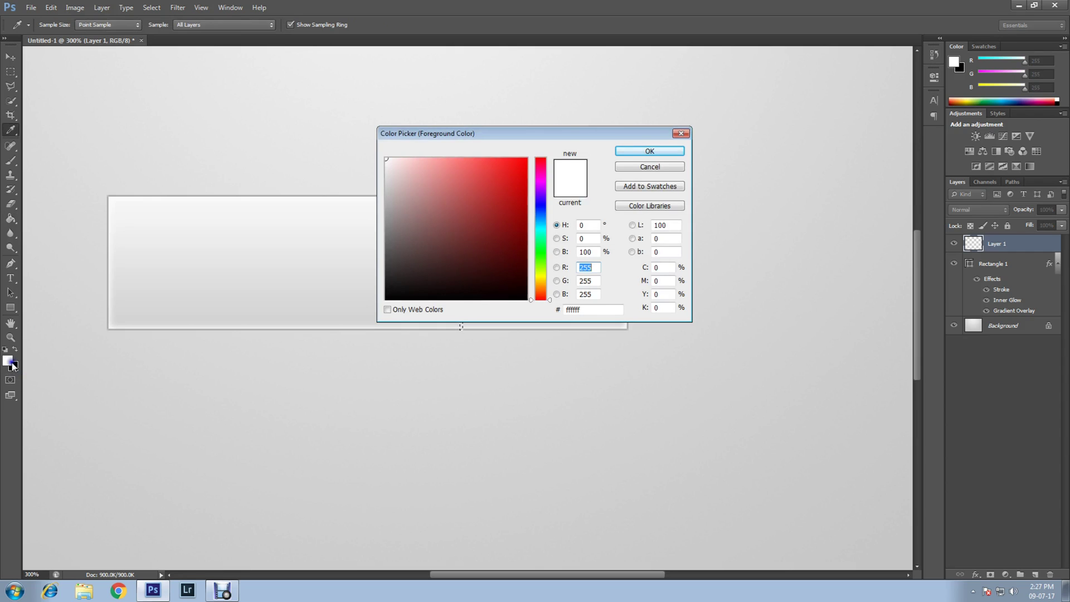
click(589, 310)
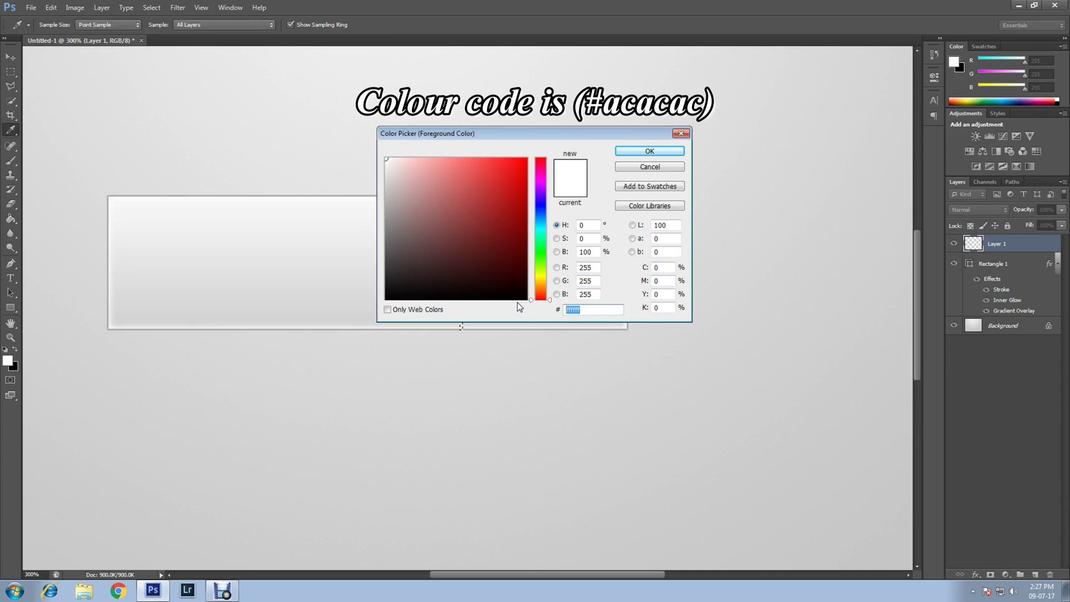
text(acac)
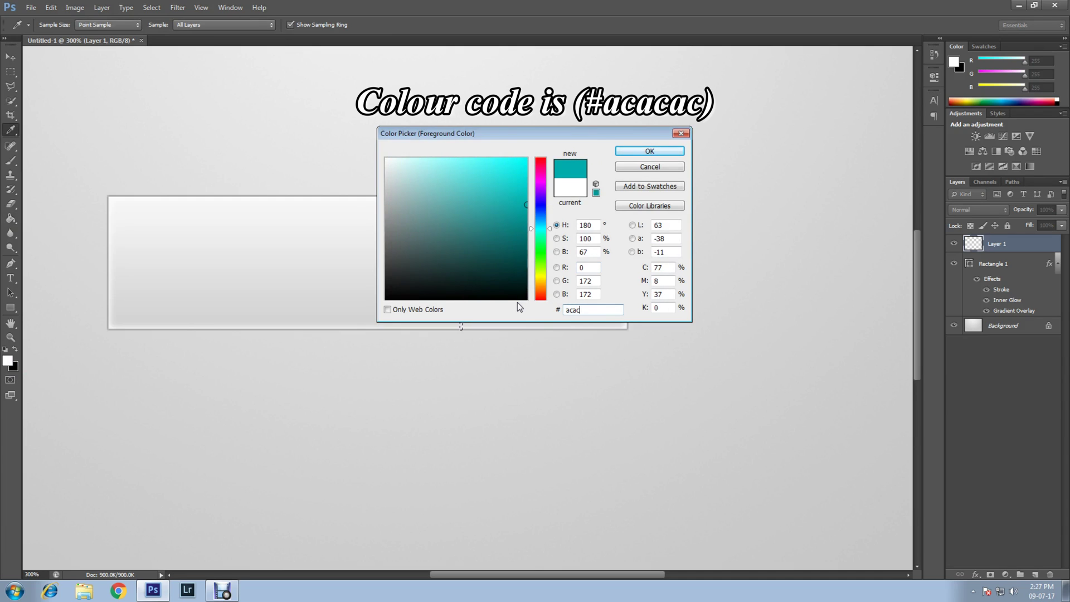
text(ac)
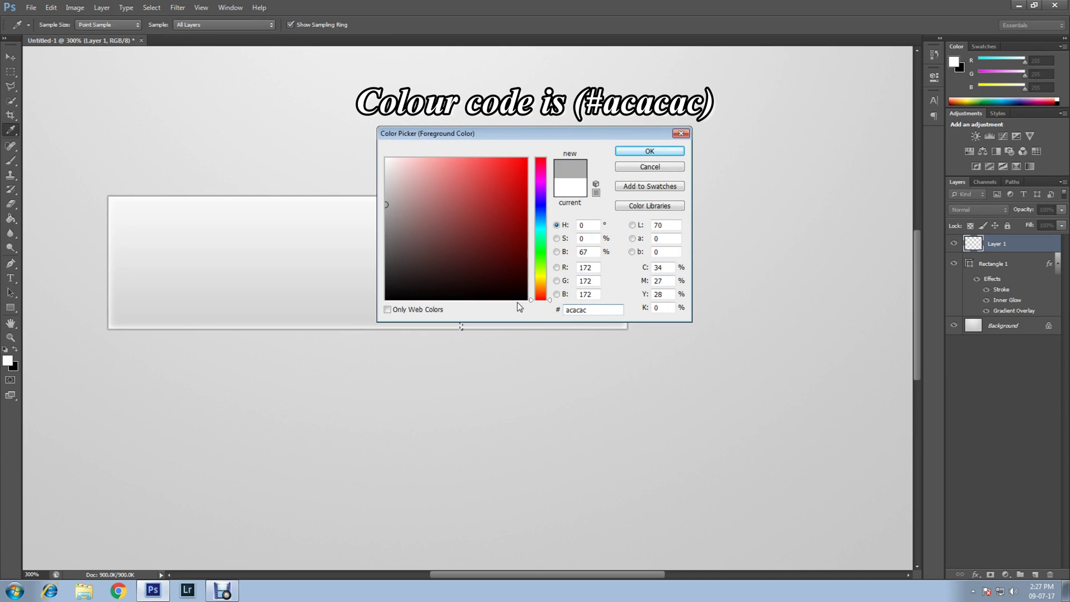
click(658, 151)
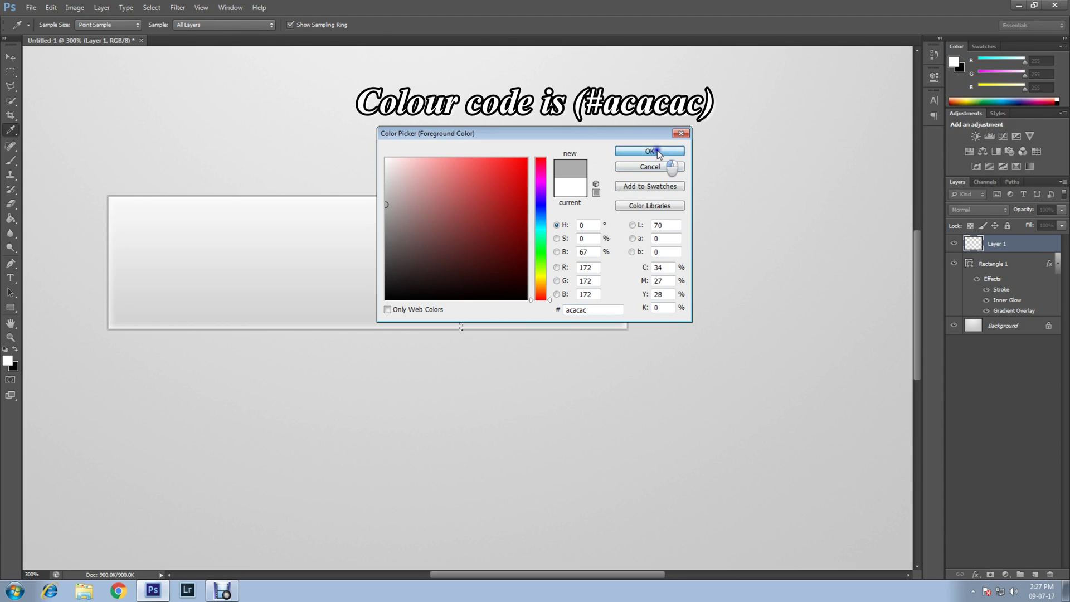
Fill the selected vertical strip with the grey foreground color and deselect it
key(g)
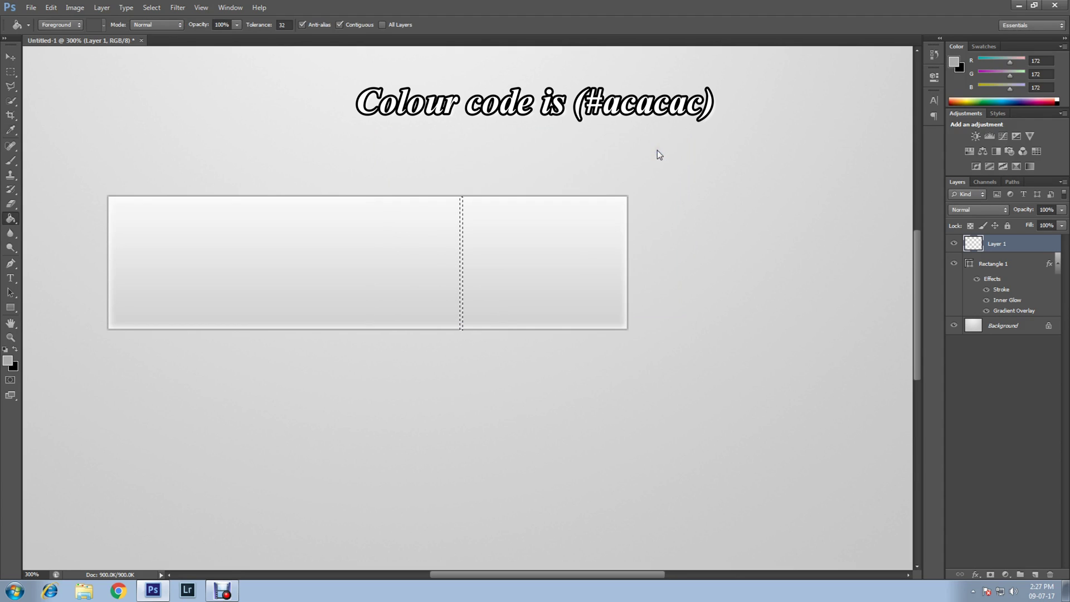
click(462, 261)
click(462, 262)
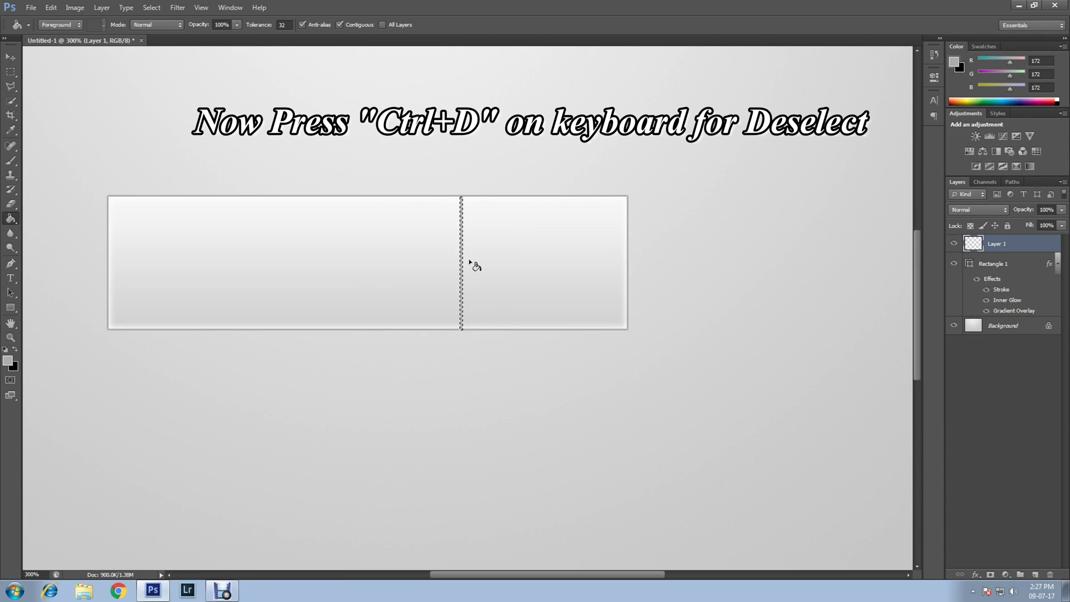
key(ctrl+d)
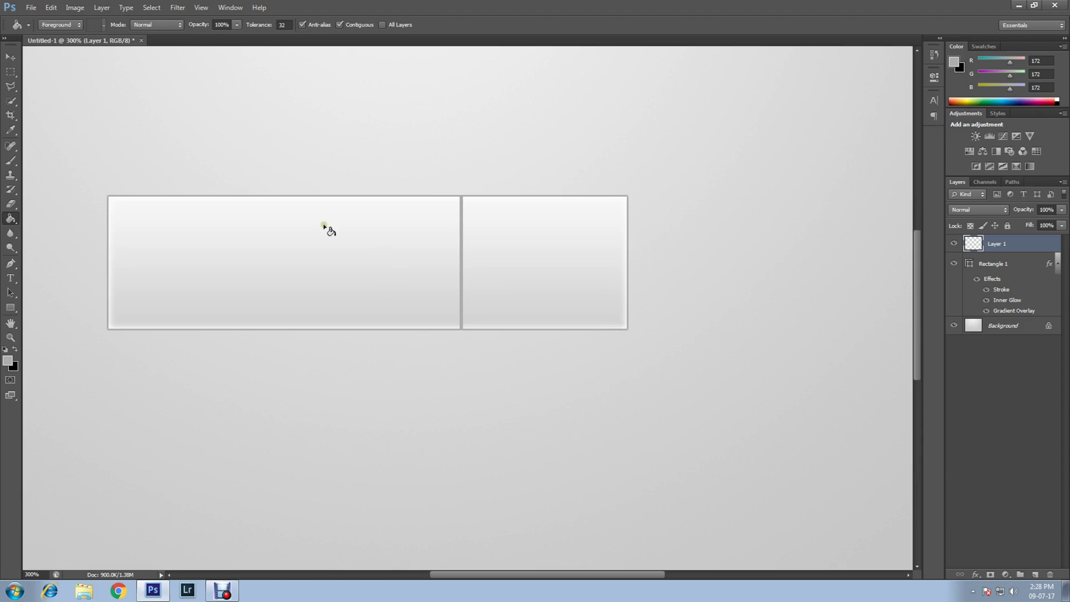
Select a second thin vertical strip directly to the right of the grey divider line, fill it with the same grey, and deselect
click(10, 71)
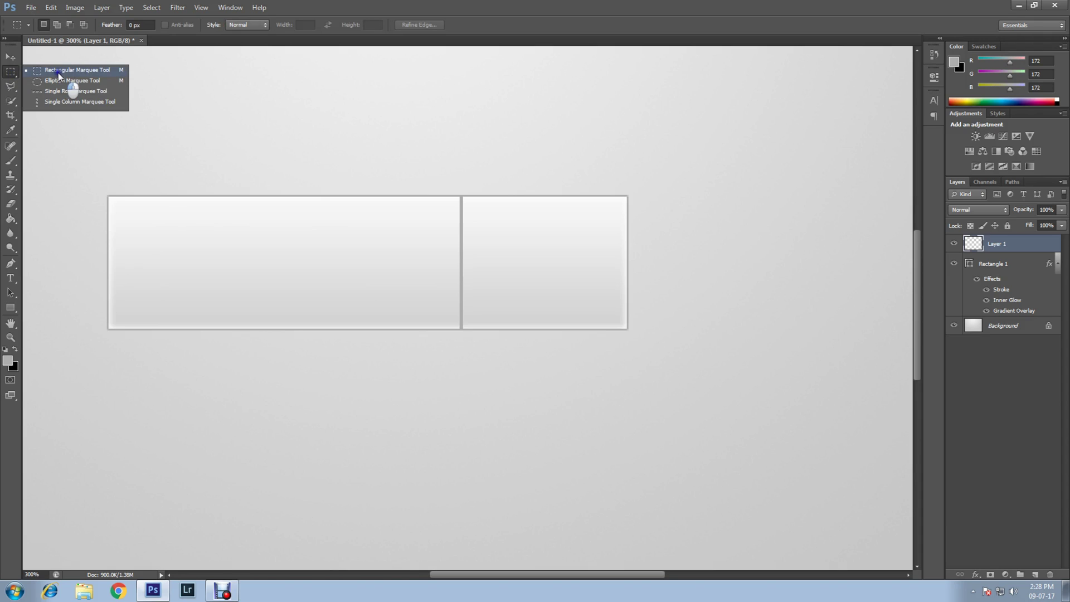
click(57, 71)
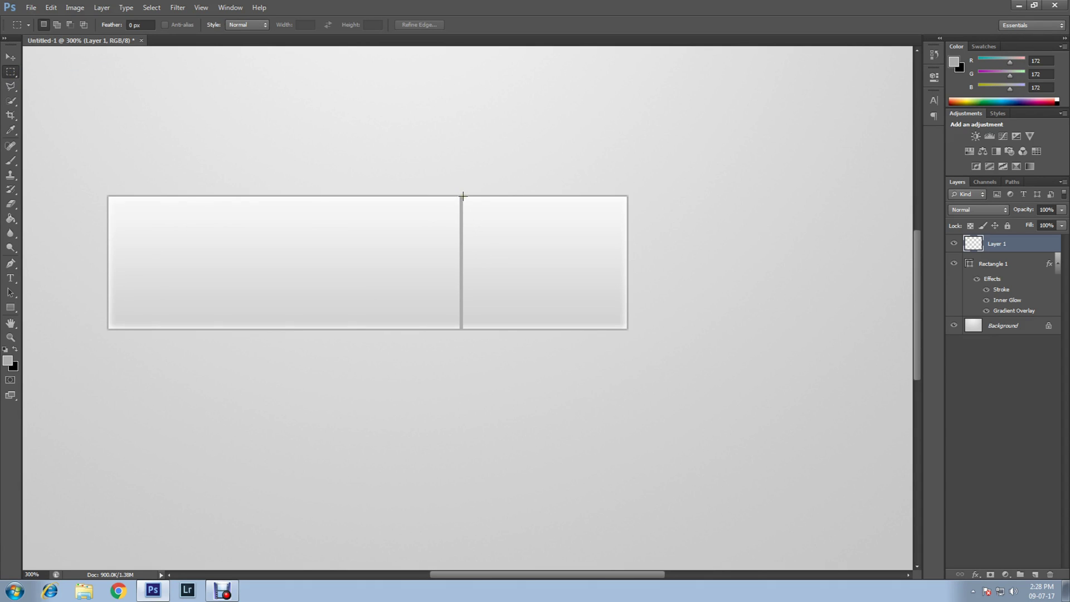
drag(463, 195, 466, 334)
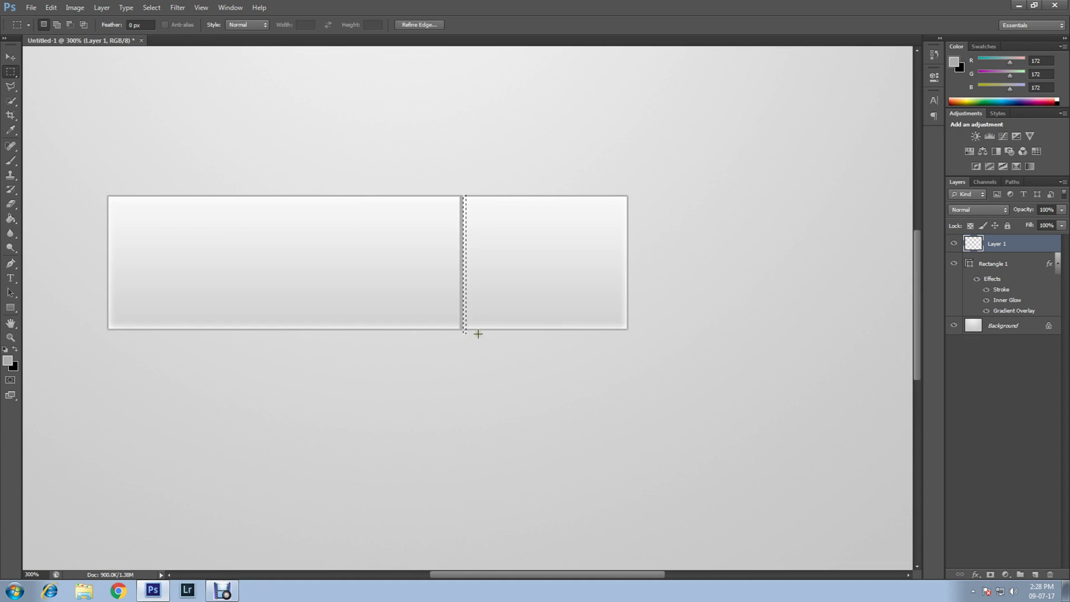
click(18, 219)
click(17, 219)
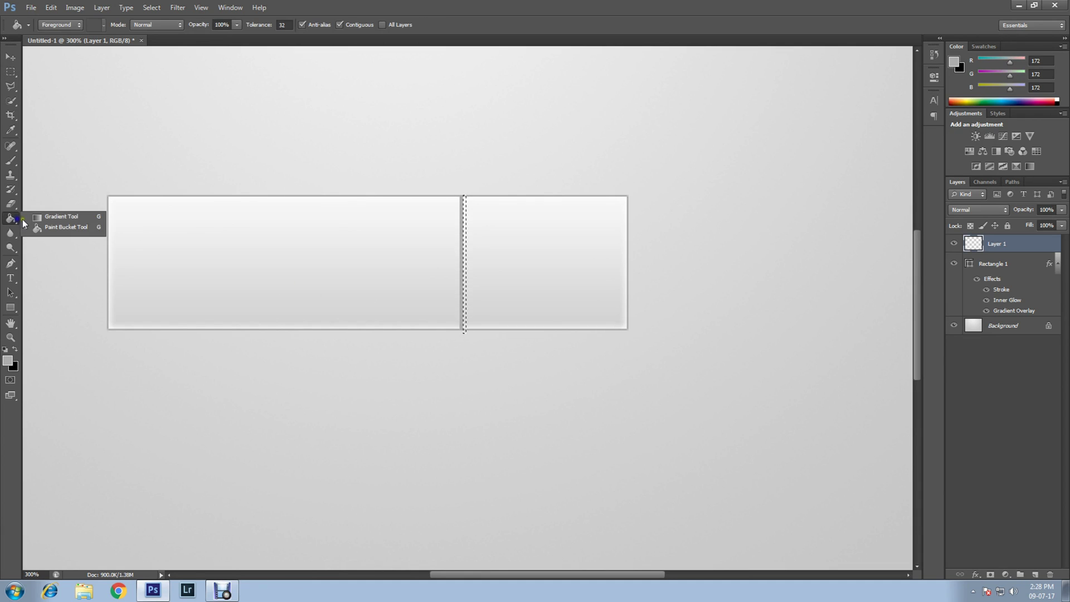
click(65, 225)
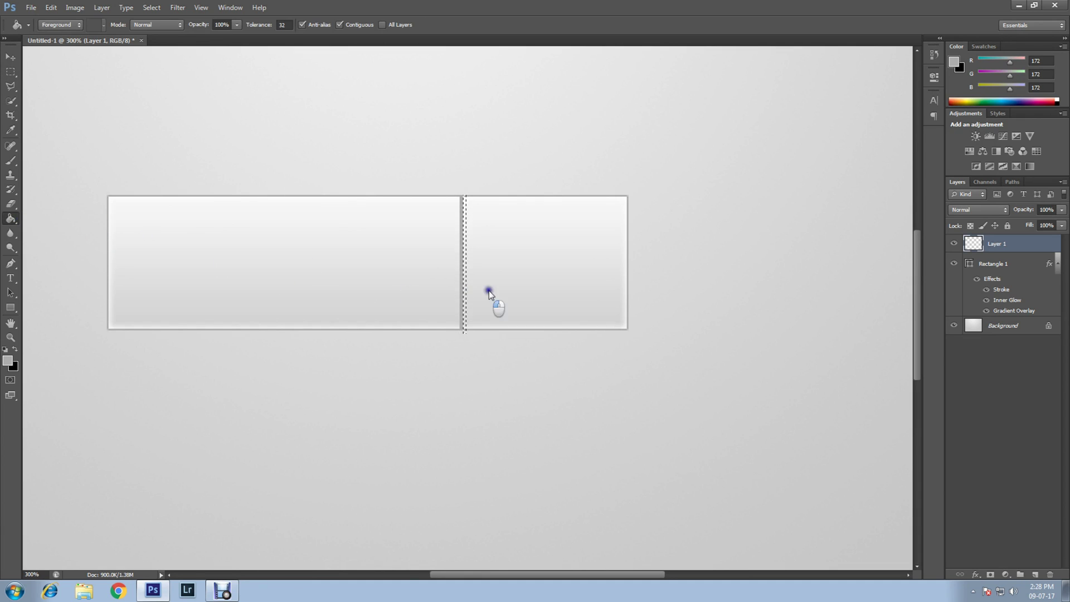
click(465, 276)
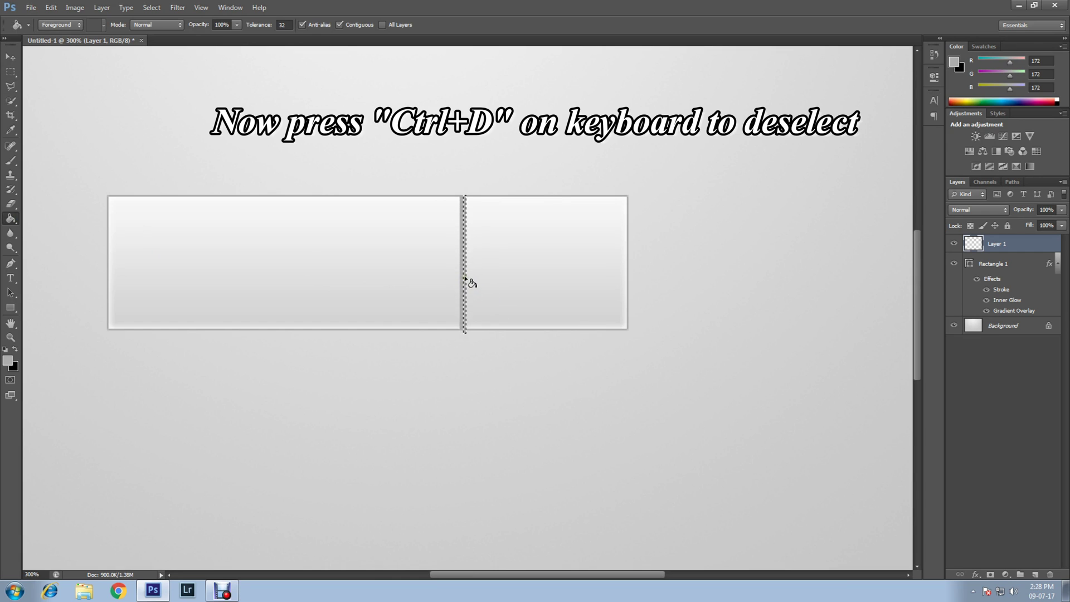
key(ctrl+d)
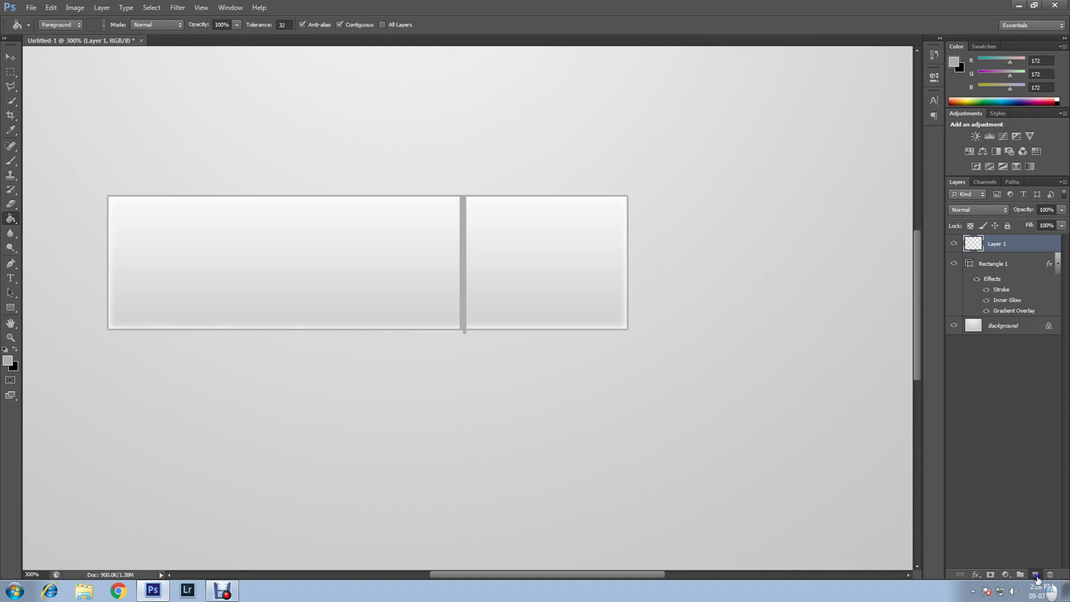
On a new layer, paint one black dab over the middle of the divider line with a 45 px brush at 0% hardness
click(1036, 575)
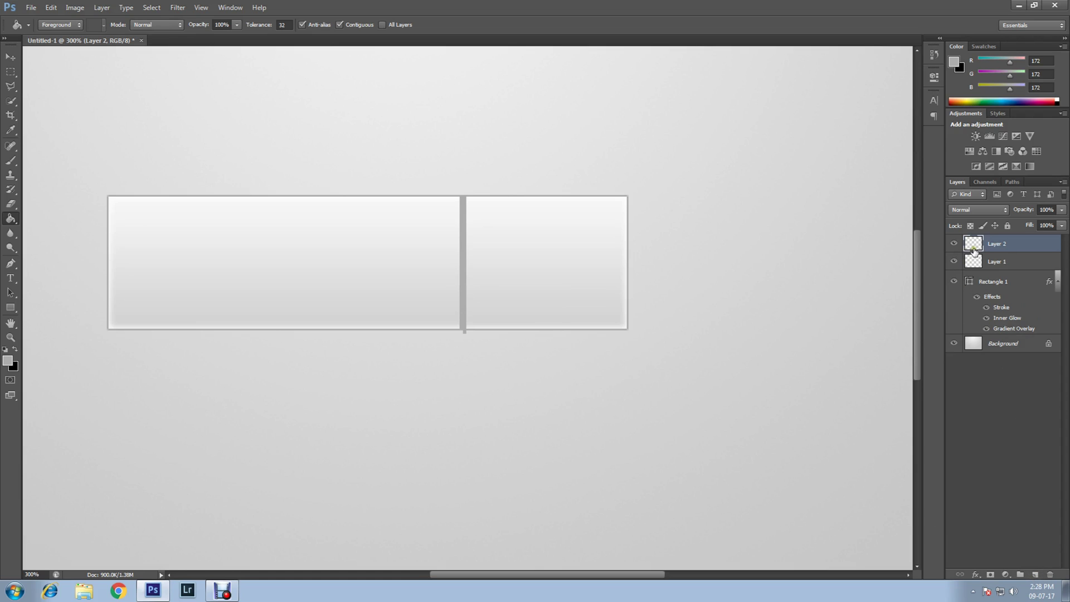
click(16, 348)
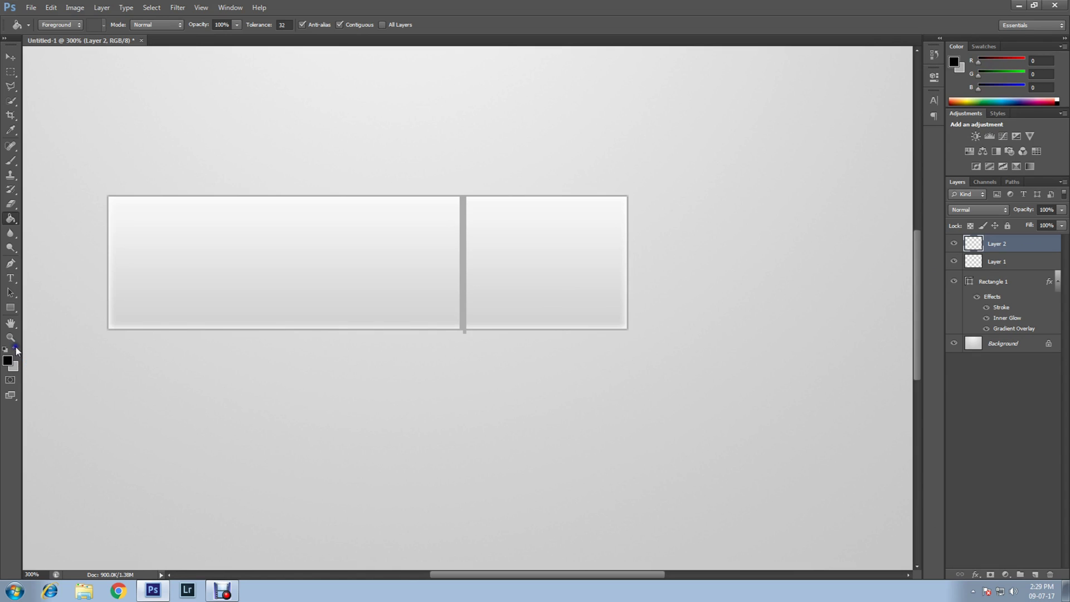
click(11, 160)
right_click(11, 159)
click(48, 159)
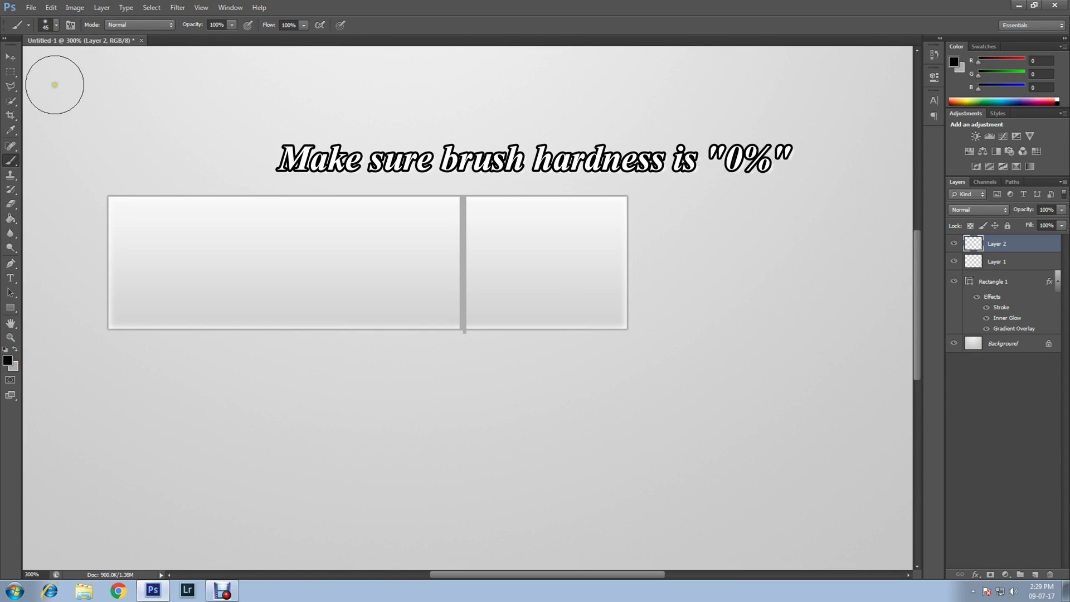
click(48, 25)
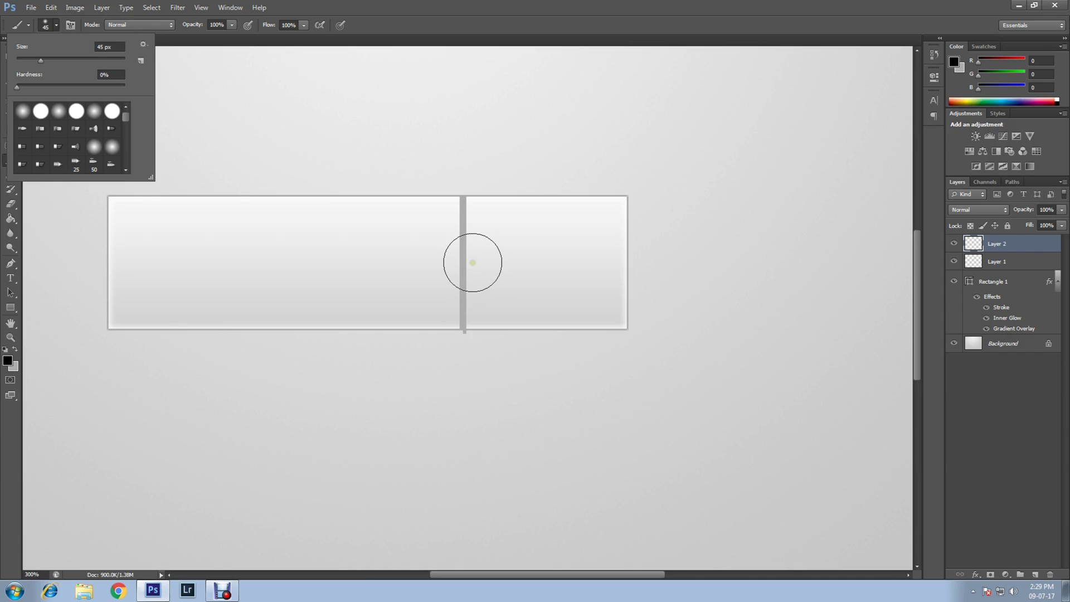
click(473, 262)
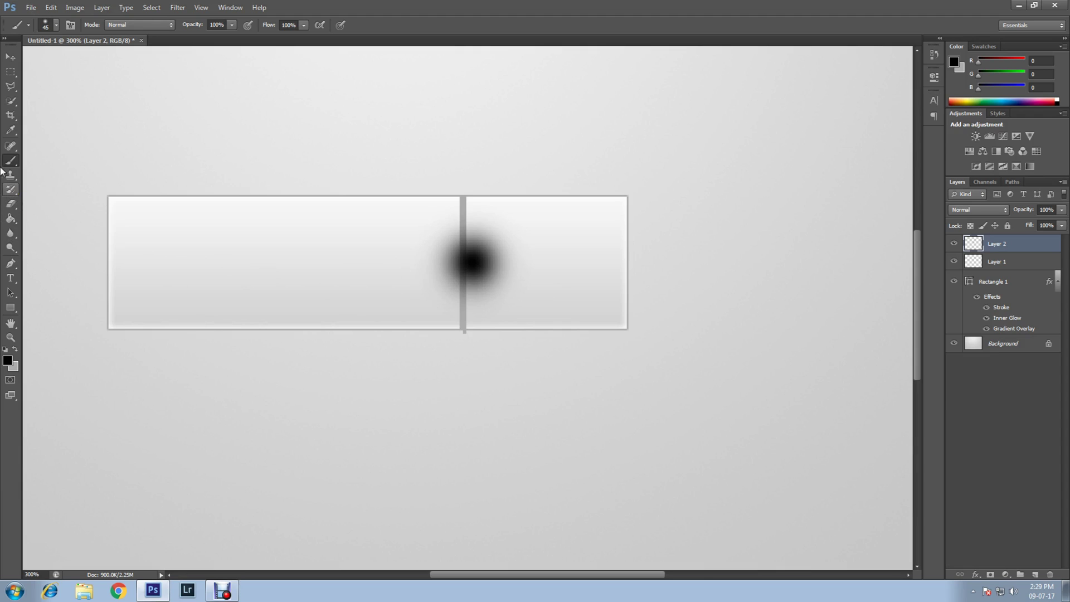
Delete the part of the black dab right of the divider line's left edge using a rectangular selection, and deselect
click(11, 73)
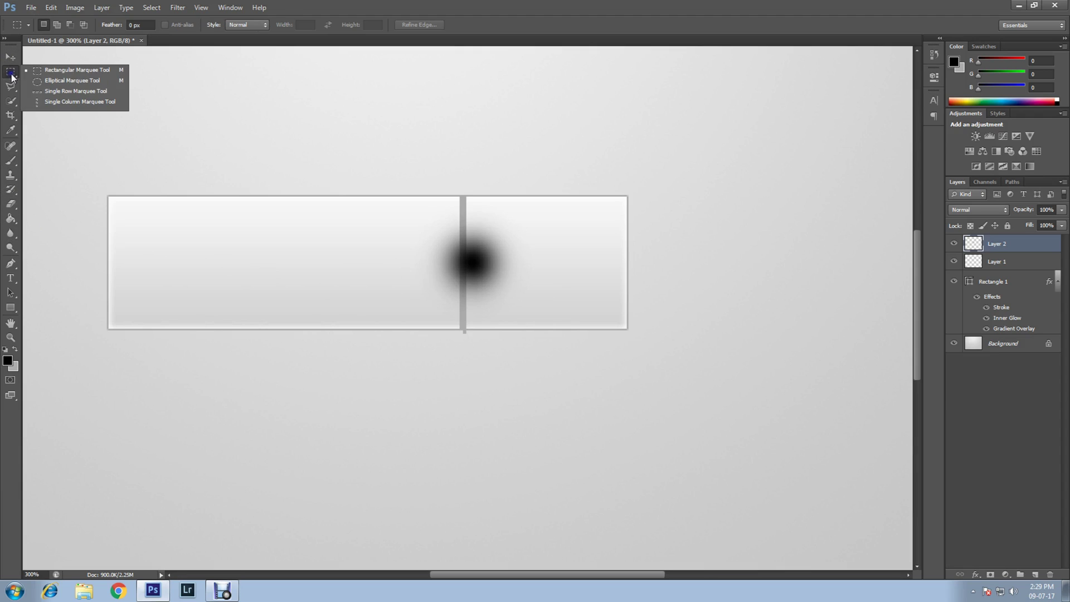
click(62, 70)
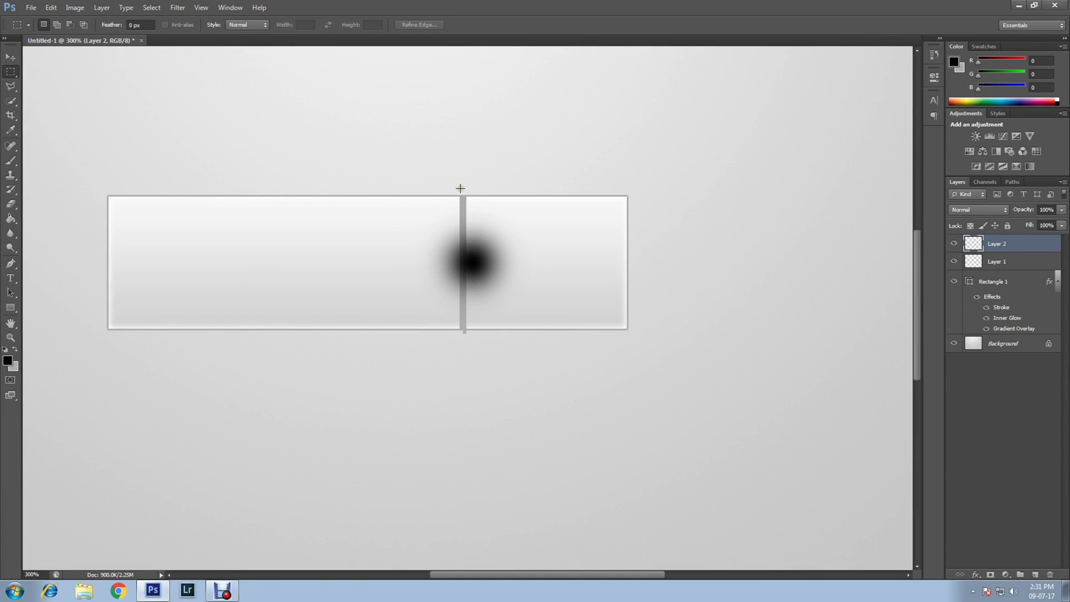
drag(460, 188, 521, 347)
key(Delete)
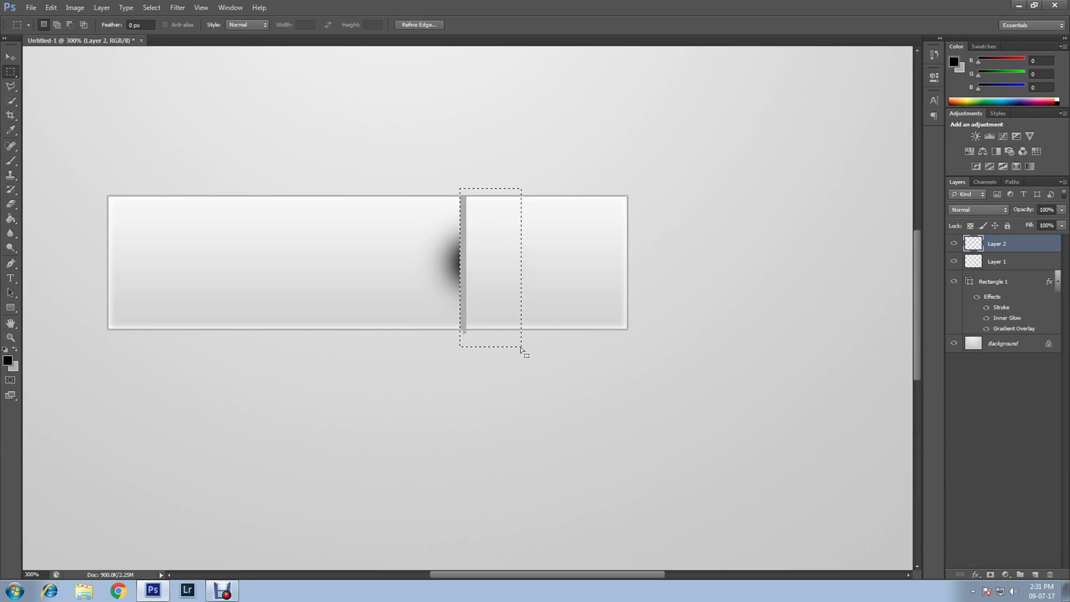
click(608, 339)
Set the opacity of the dab layer, Layer 2, to 15%
click(1061, 210)
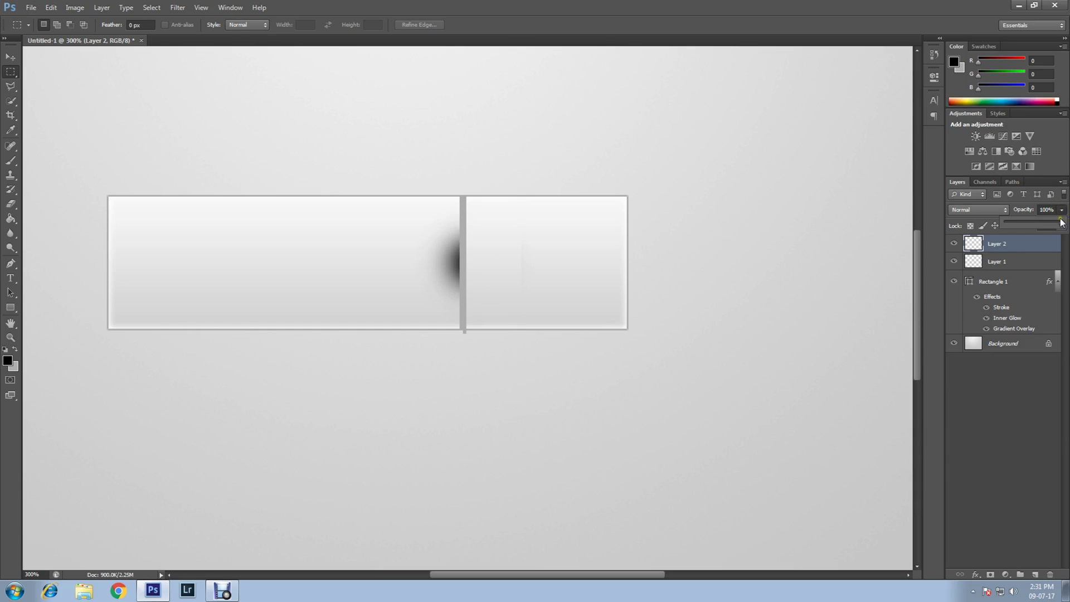
click(1047, 209)
text(15)
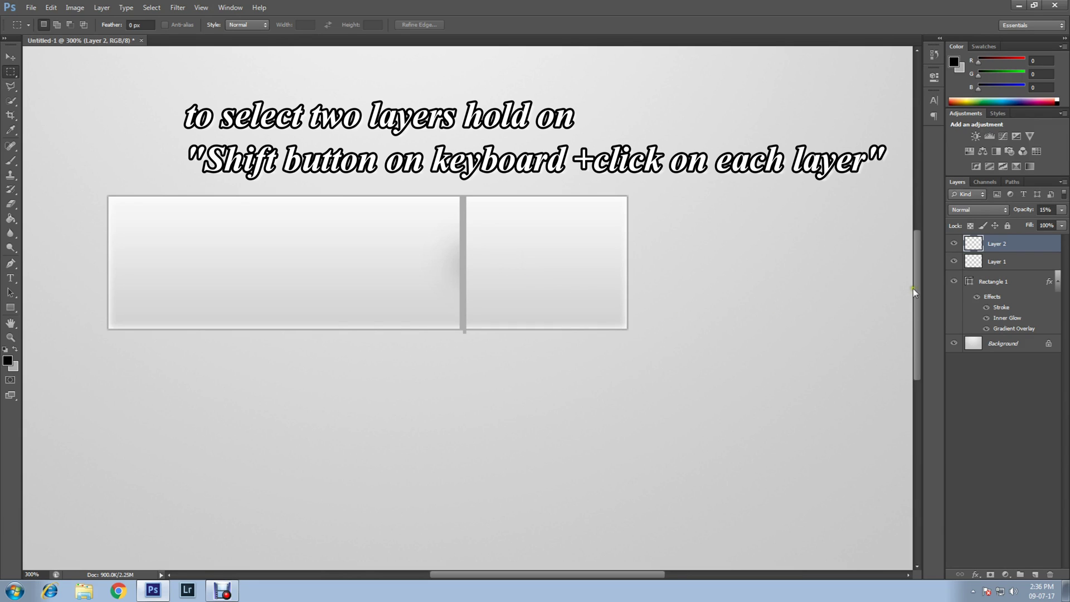
Group Layer 1 and Layer 2 together and add a layer mask to the group
shift+click(991, 266)
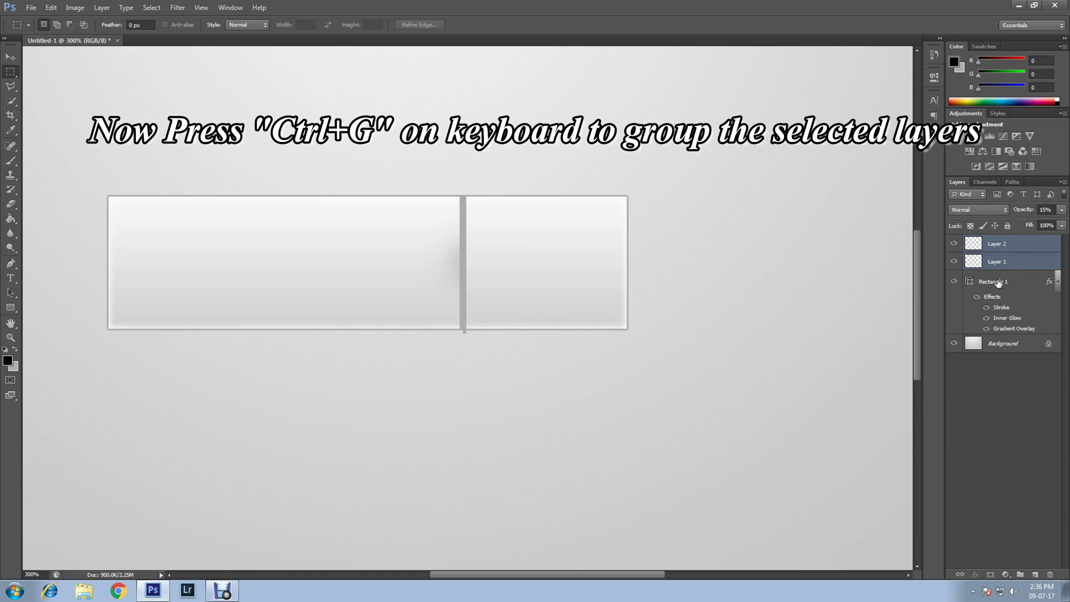
key(ctrl+g)
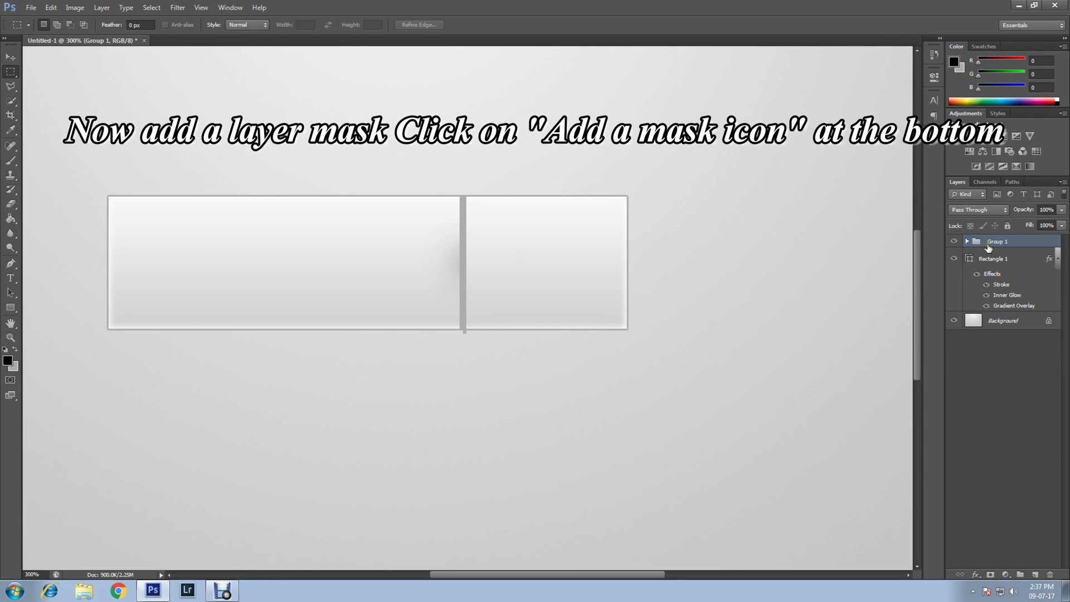
click(991, 575)
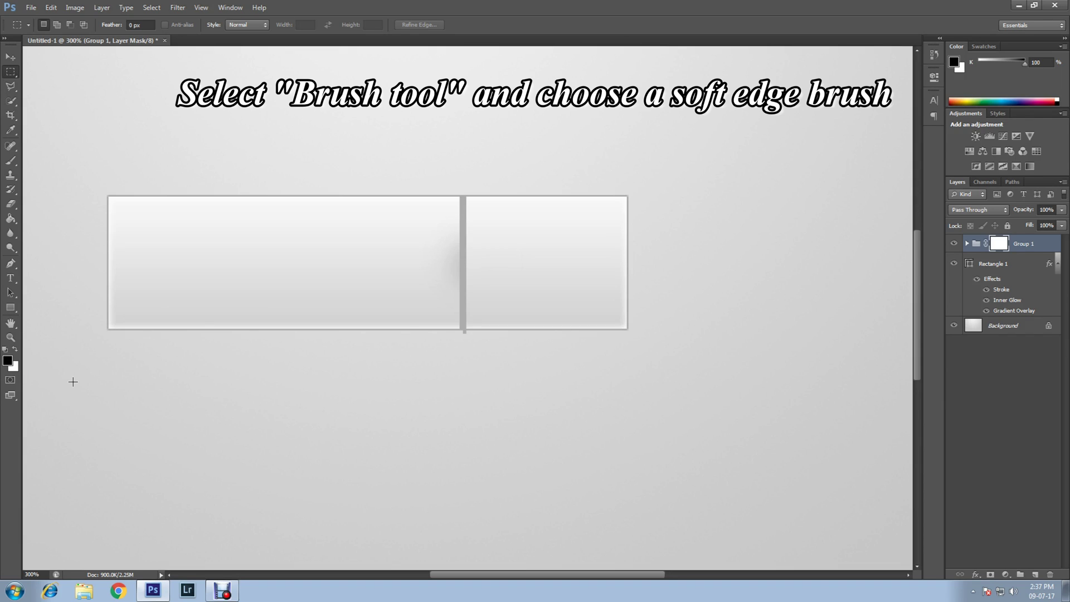
On the group's mask, fade the upper tip of the divider with a black 45 px brush at 0% hardness
click(15, 161)
click(52, 158)
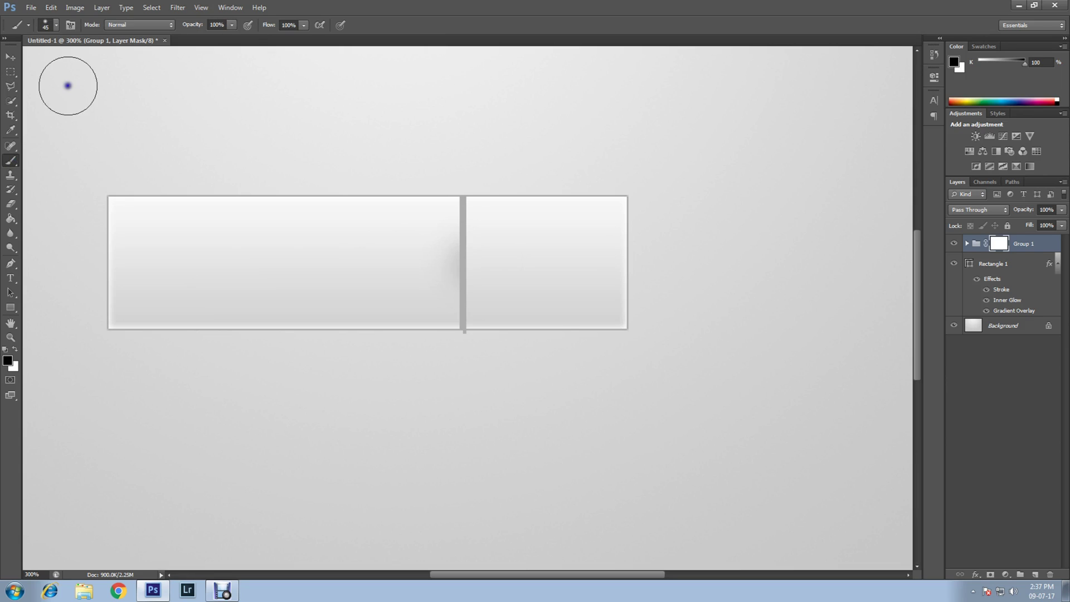
click(49, 28)
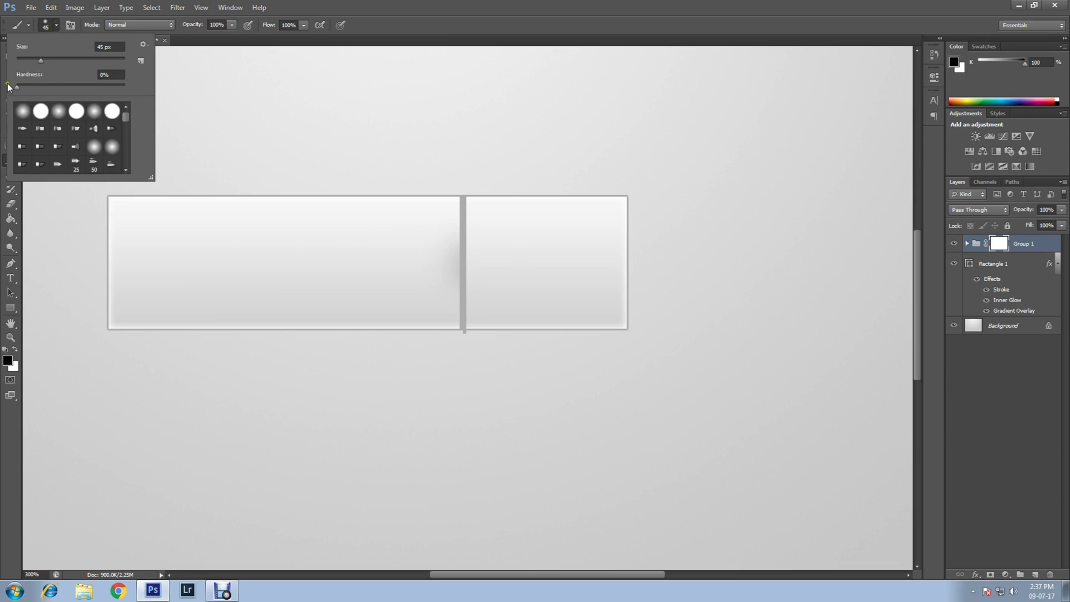
click(455, 179)
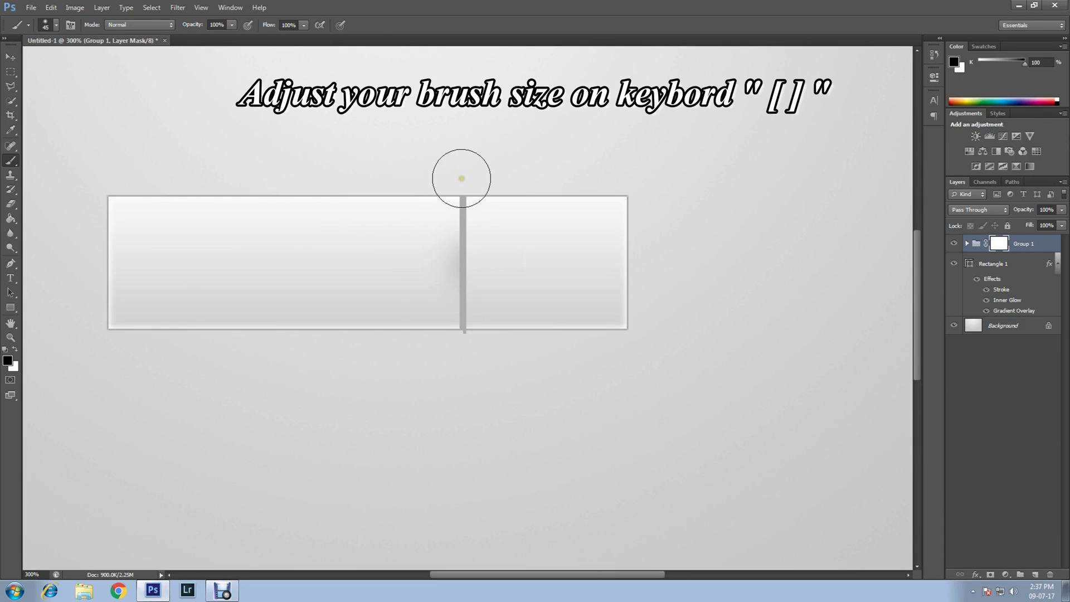
click(463, 182)
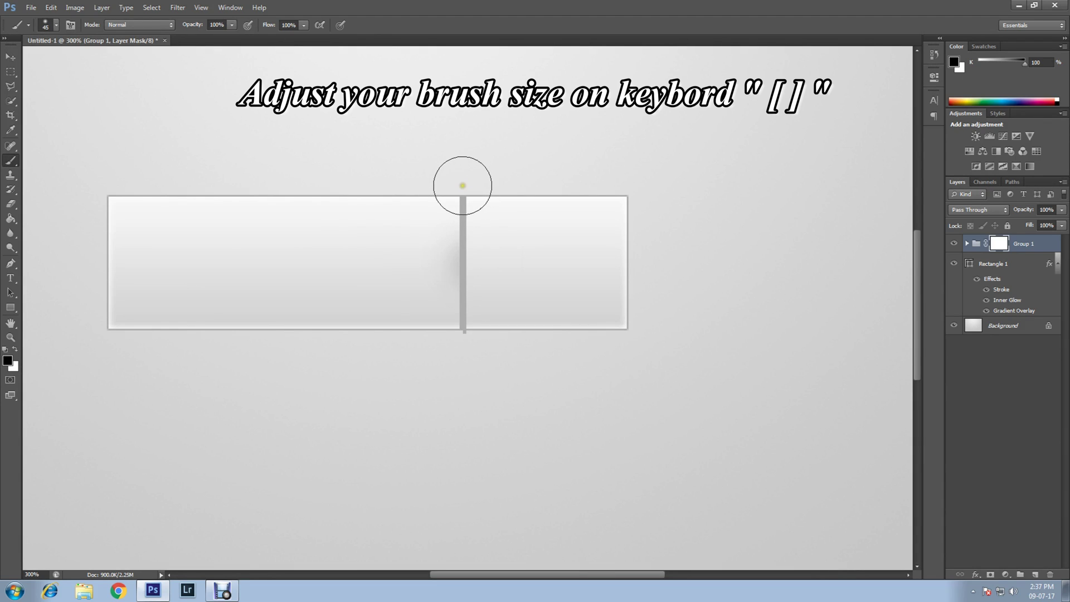
drag(462, 184, 459, 183)
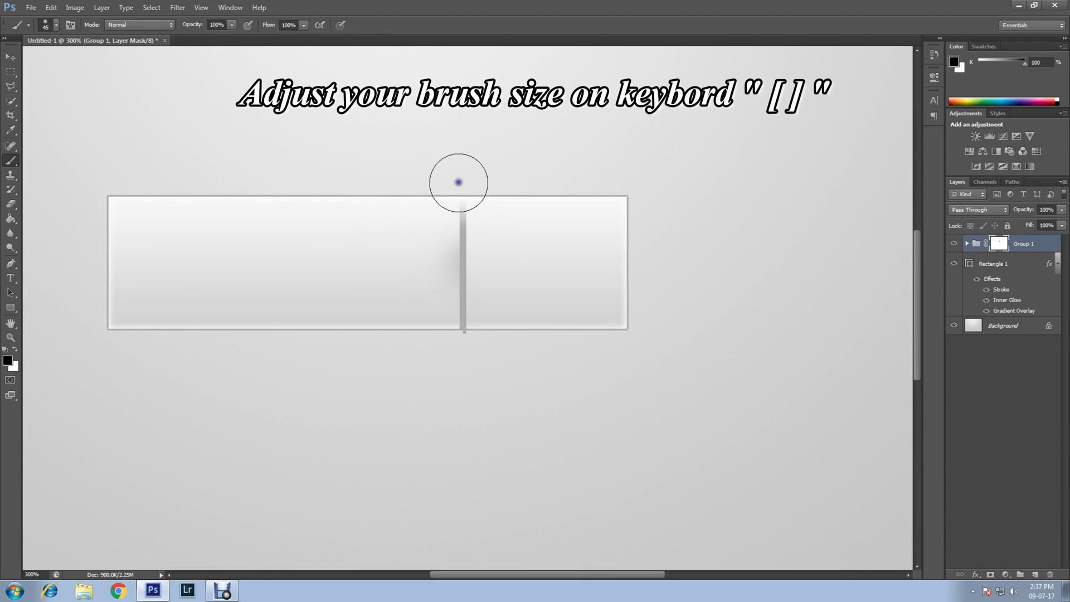
Reduce the brush to 20 px and 10 px and paint the mask to fade both ends of the divider inside the rectangle
key(bracketleft)
key(bracketleft)
key(bracketleft)
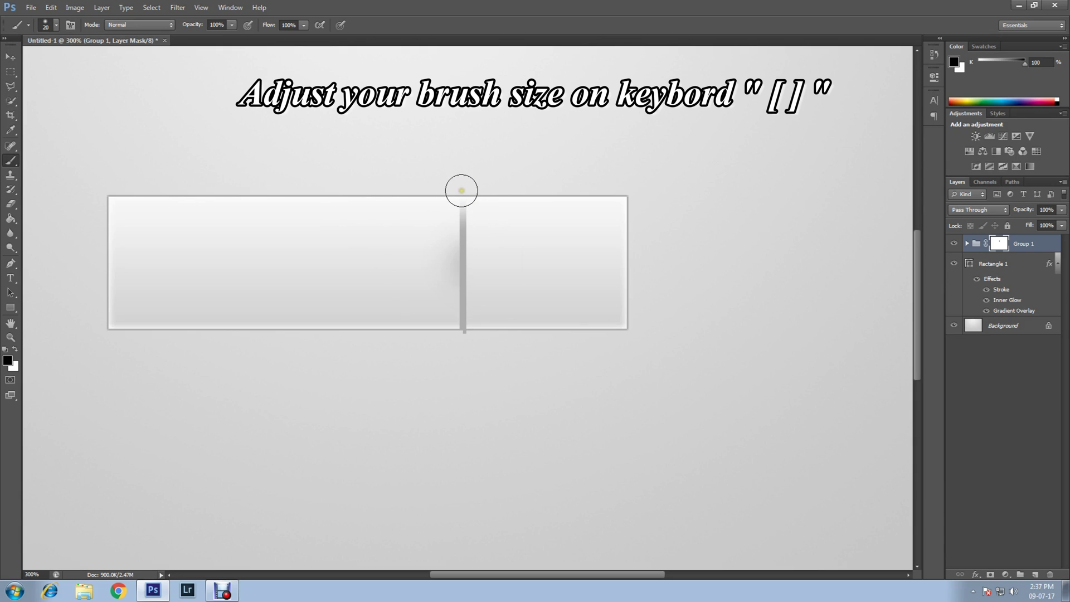
click(461, 198)
drag(462, 198, 454, 203)
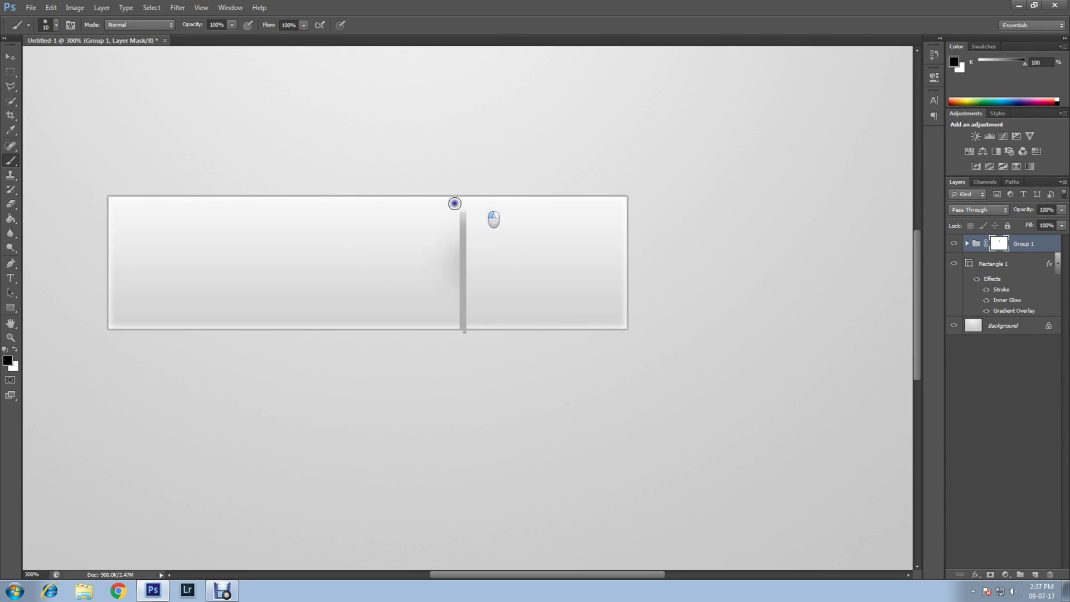
mouse_move(464, 329)
mouse_down()
mouse_move(477, 328)
mouse_move(454, 311)
mouse_move(530, 314)
mouse_up()
click(470, 210)
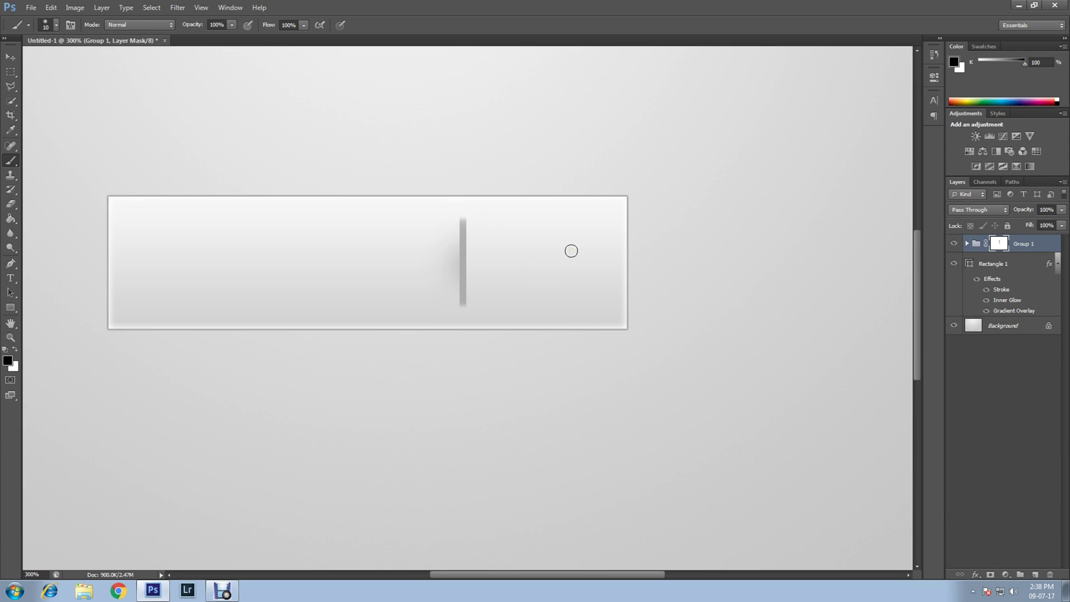
Add the black text "Download" in Arial Bold 30 pt and move it to the vertical middle of the rectangle, left of the divider
click(12, 279)
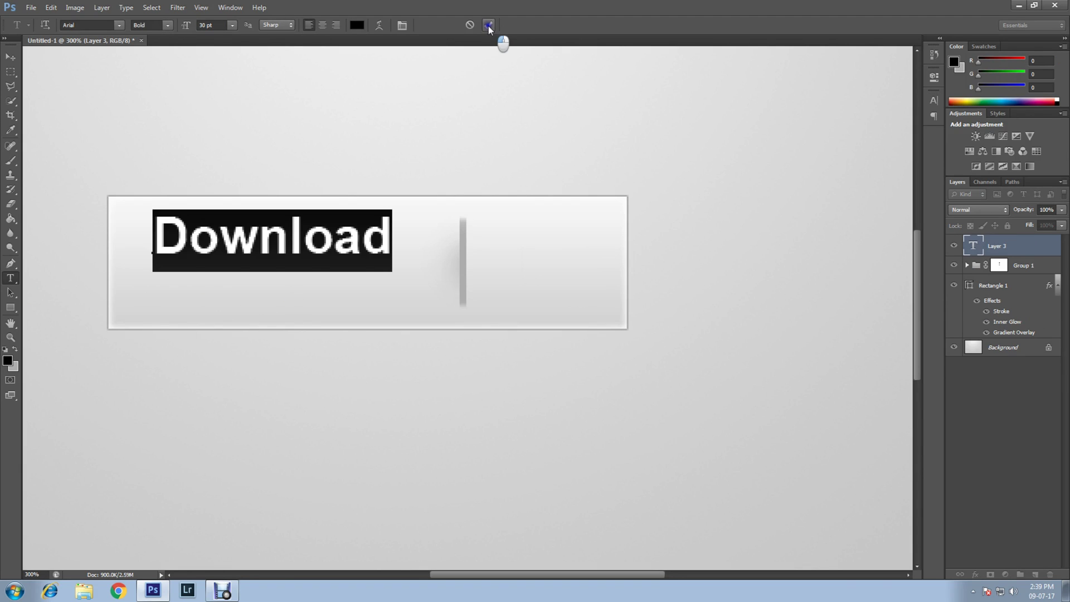
click(488, 25)
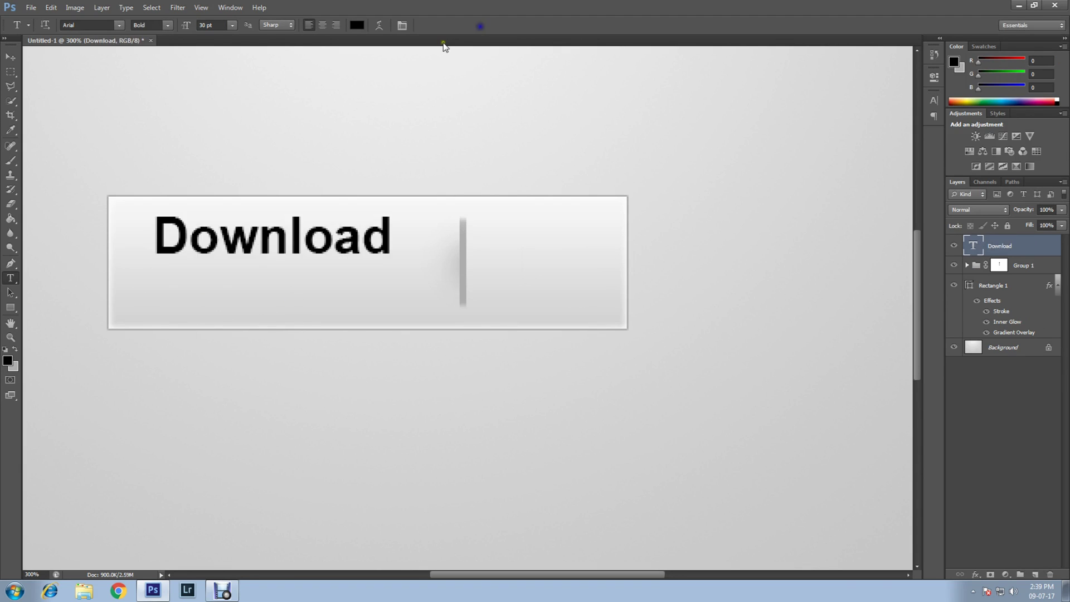
click(11, 57)
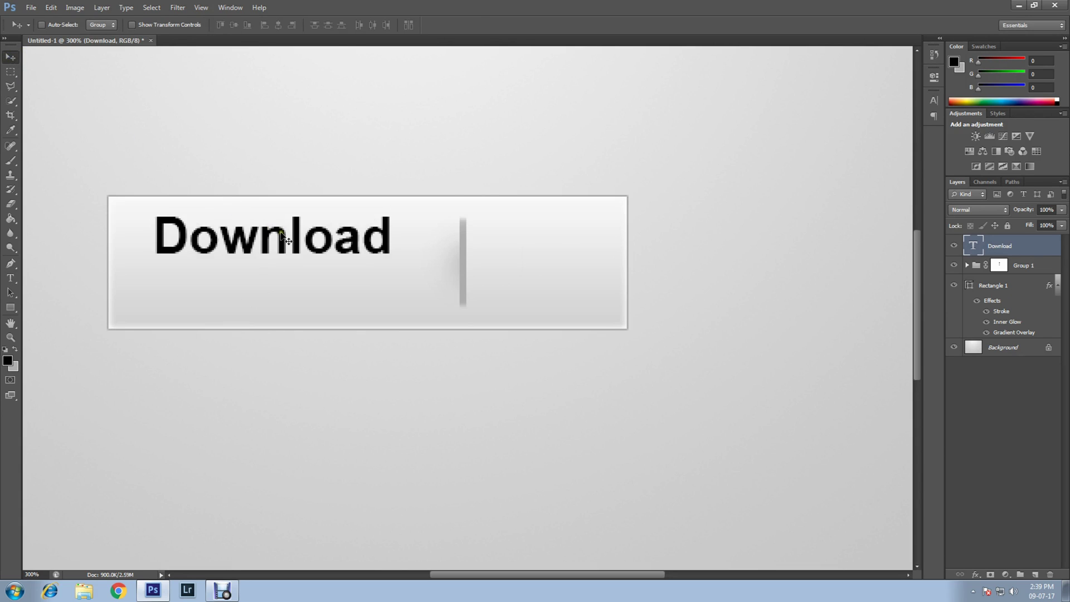
drag(281, 236, 284, 252)
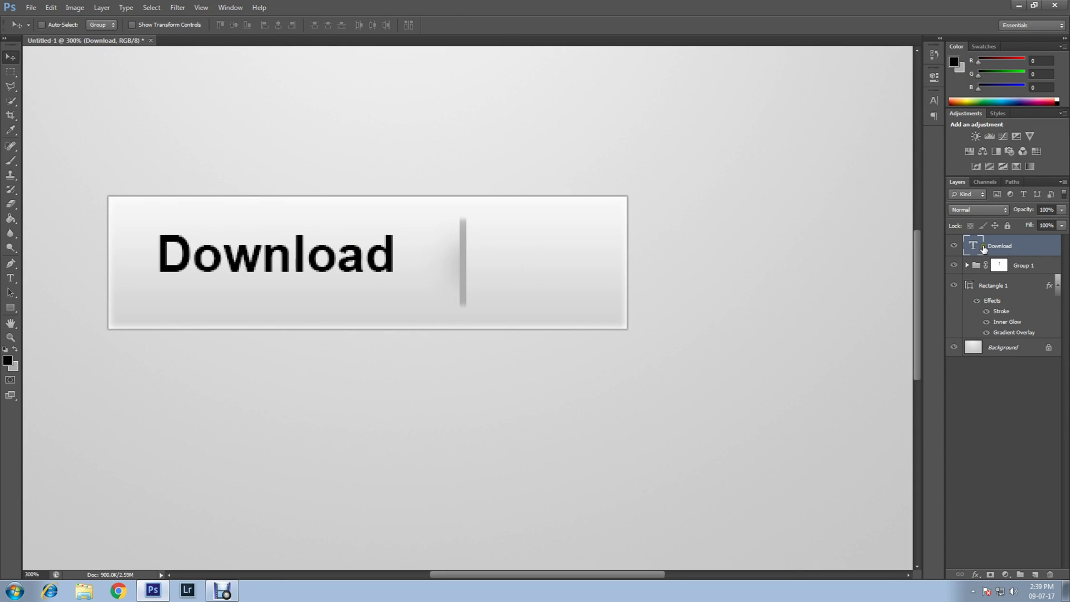
Add an inner shadow to the Download text layer with 45% opacity and white as its color
right_click(979, 249)
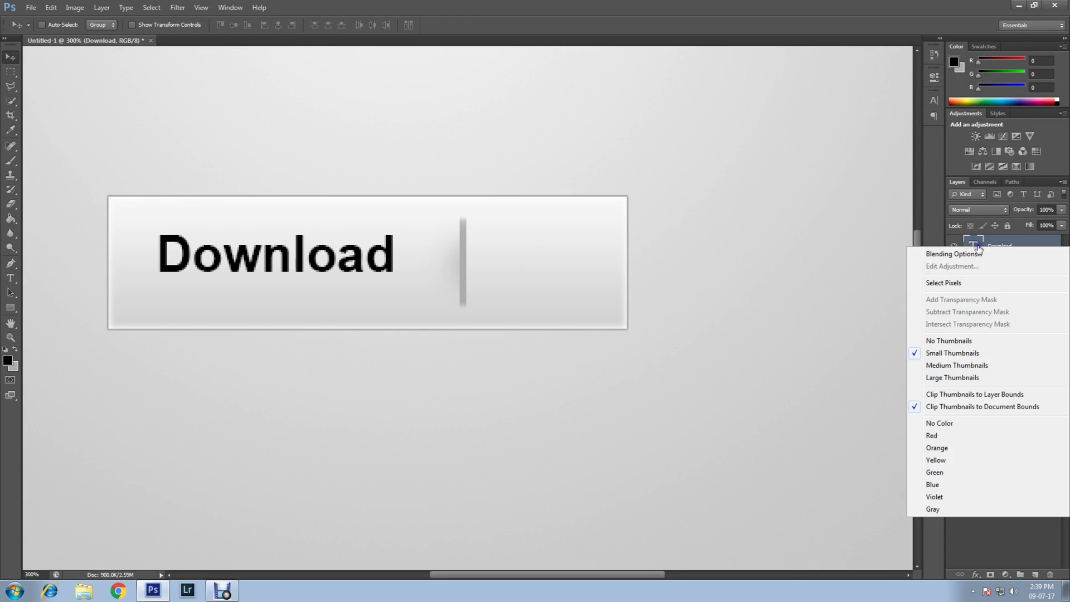
right_click(975, 239)
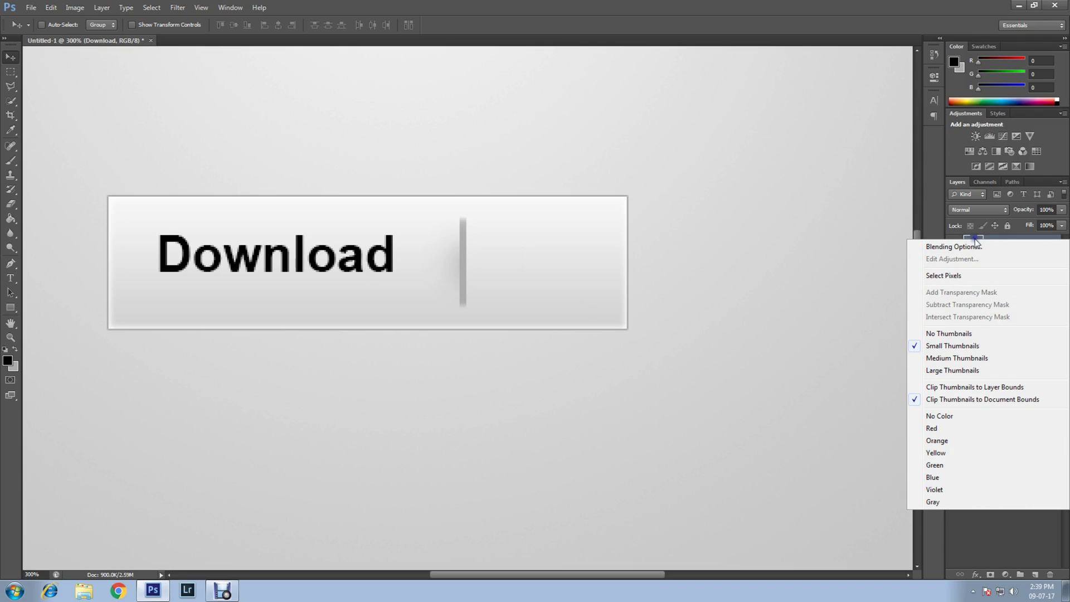
click(974, 246)
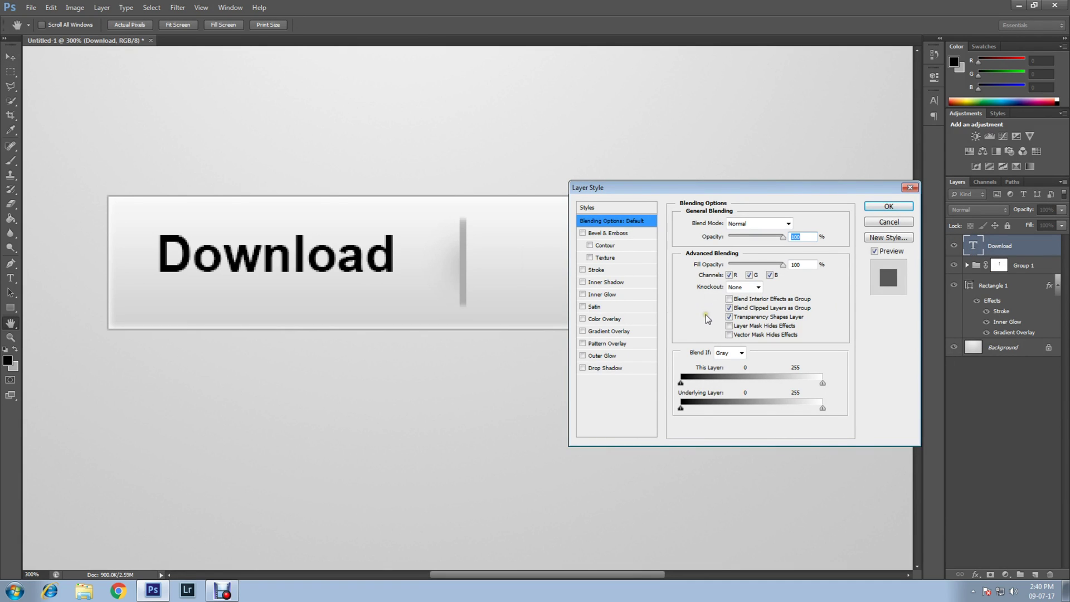
click(612, 284)
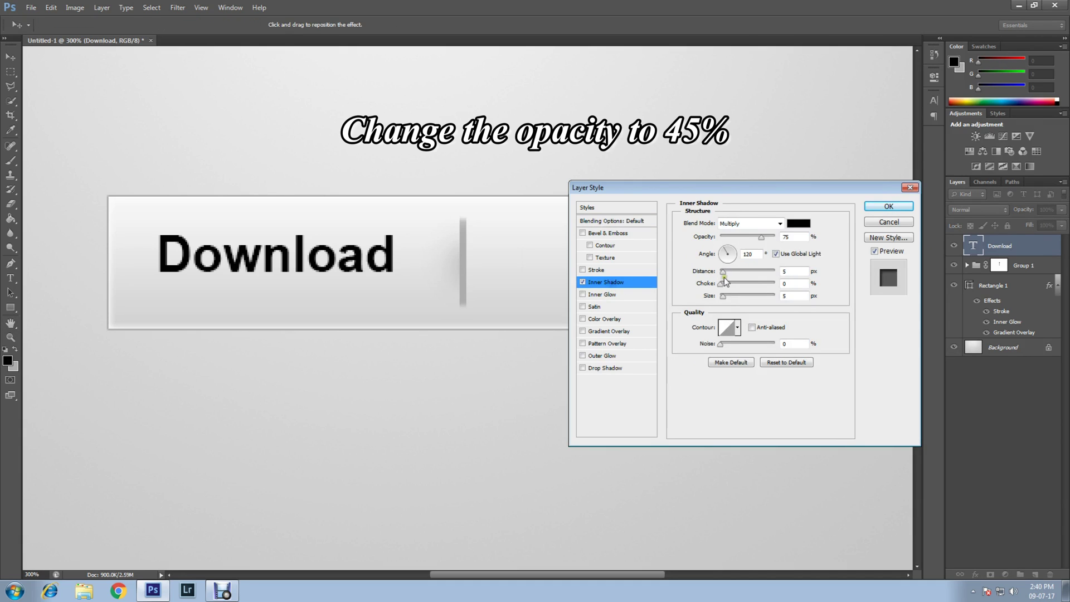
click(767, 238)
text(45)
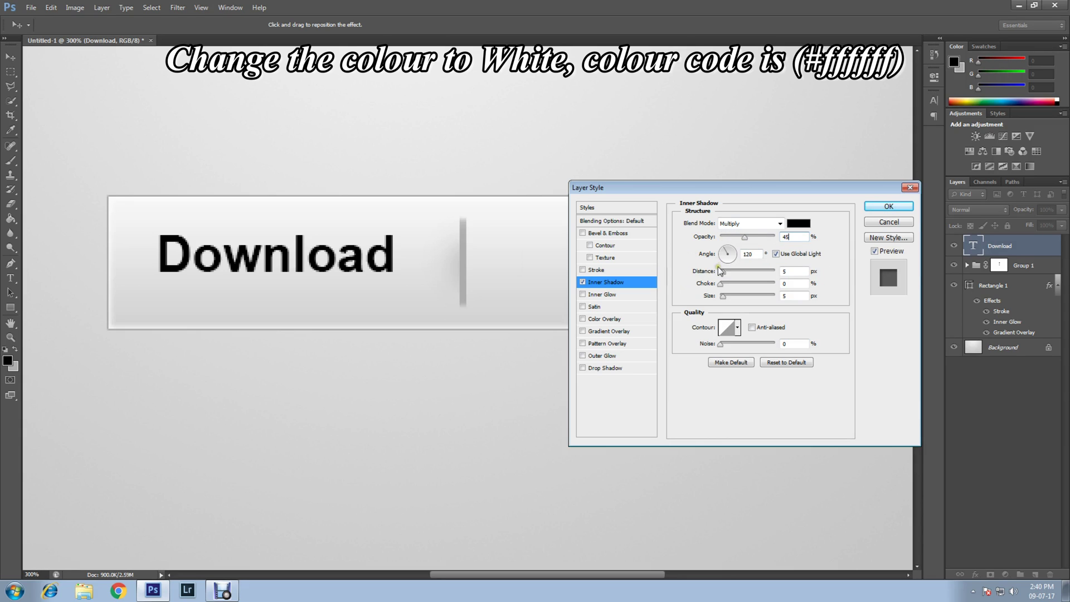
click(798, 223)
click(385, 159)
click(651, 149)
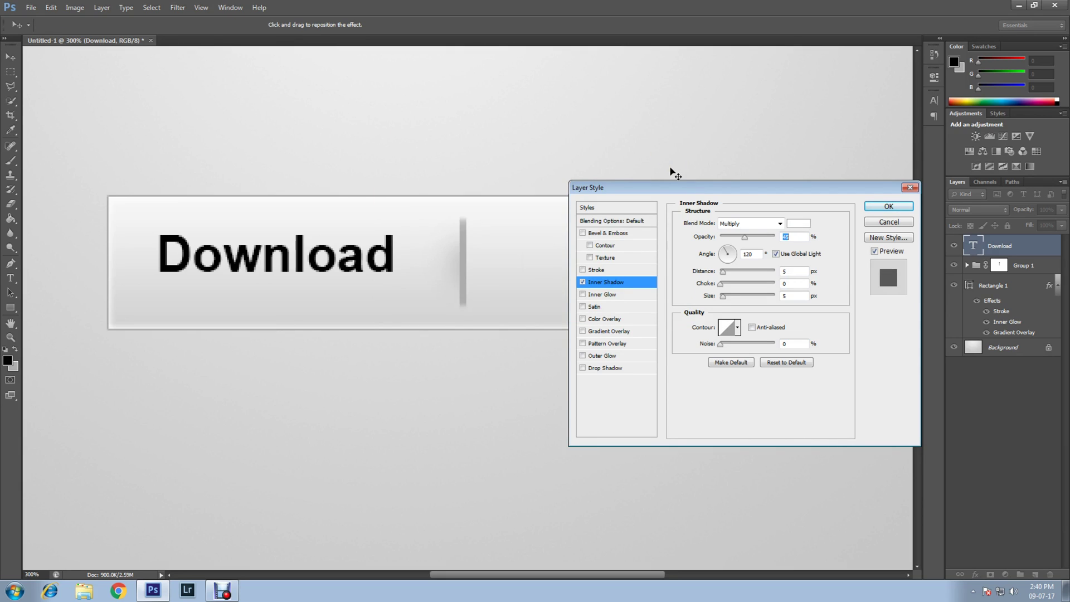
Add a color overlay of #bdbdbd to the Download text and apply the layer style
click(583, 319)
click(600, 318)
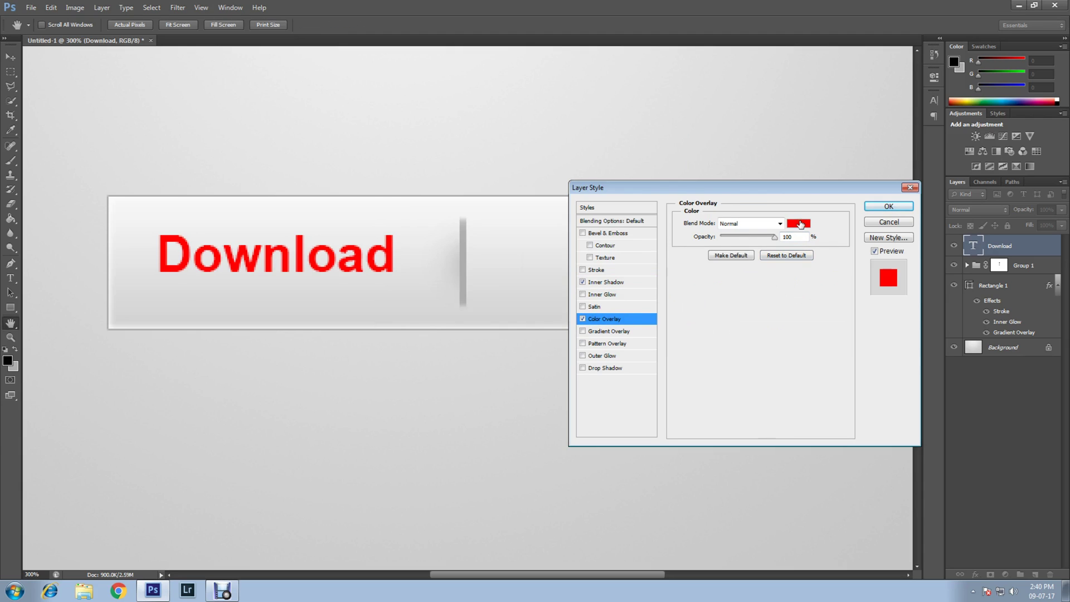
click(801, 224)
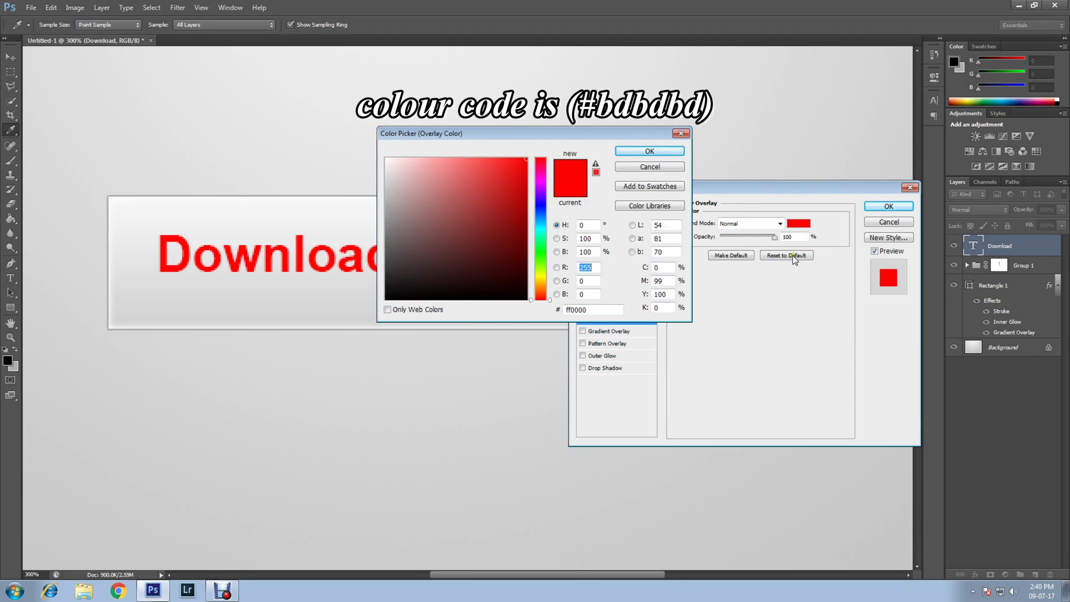
double_click(599, 310)
text(bdbdbd)
click(642, 152)
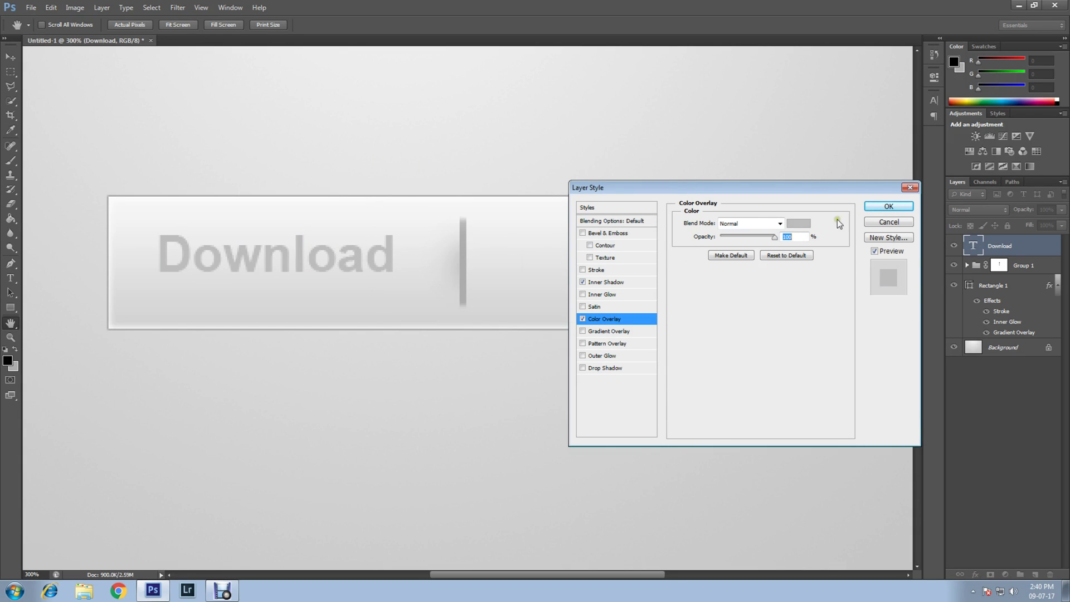
click(887, 207)
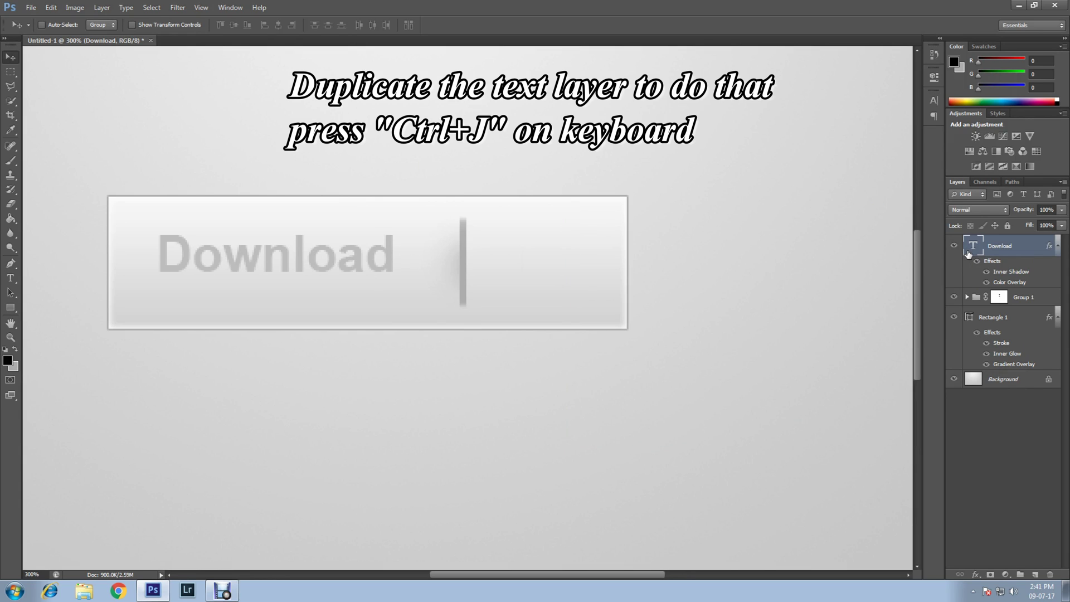
Duplicate the Download text layer and place the copy below the original in the layer stack
key(ctrl+j)
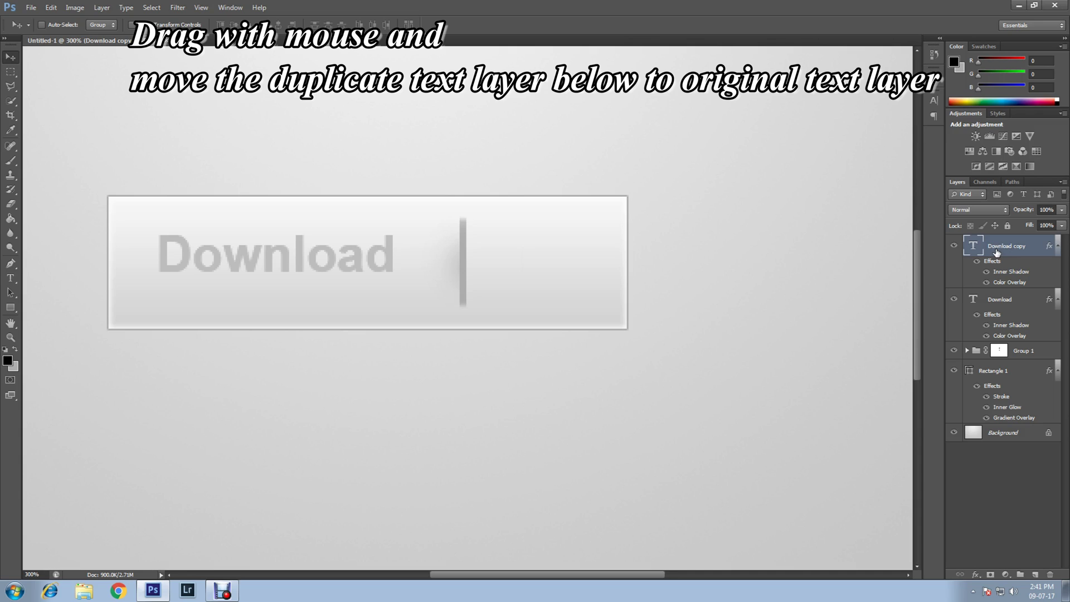
drag(996, 253, 991, 301)
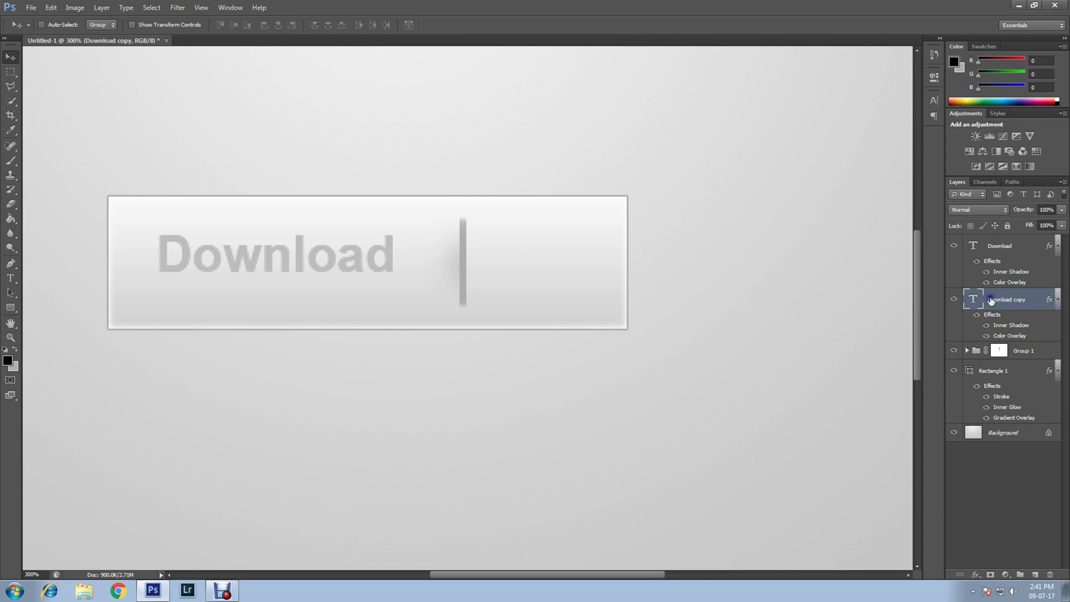
Turn off the inner shadow on the Download text copy, make its color overlay white, and nudge it down 1 px
right_click(991, 301)
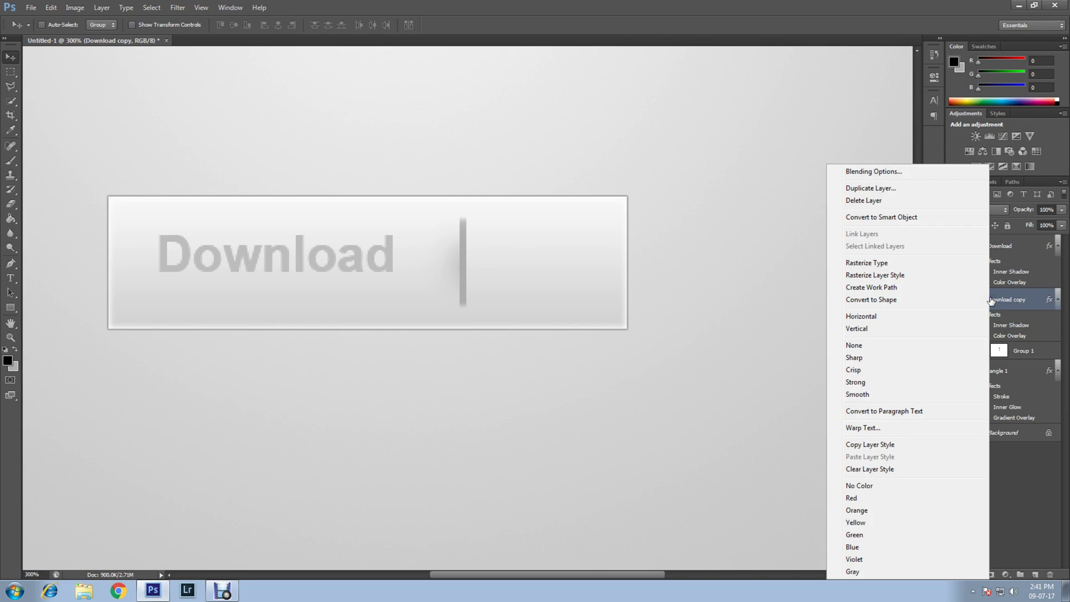
click(884, 176)
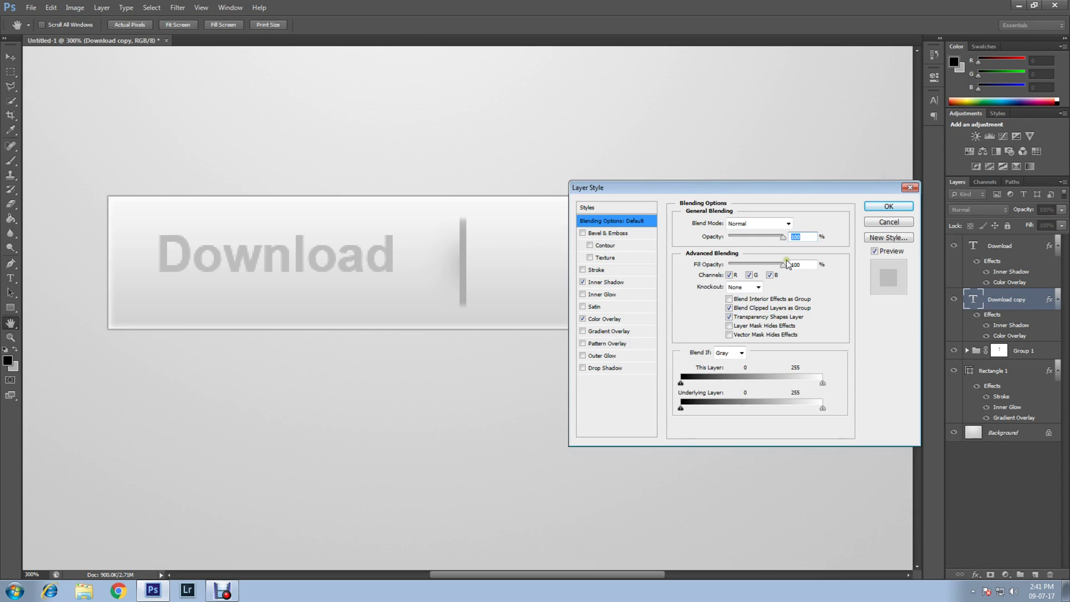
click(582, 282)
click(592, 319)
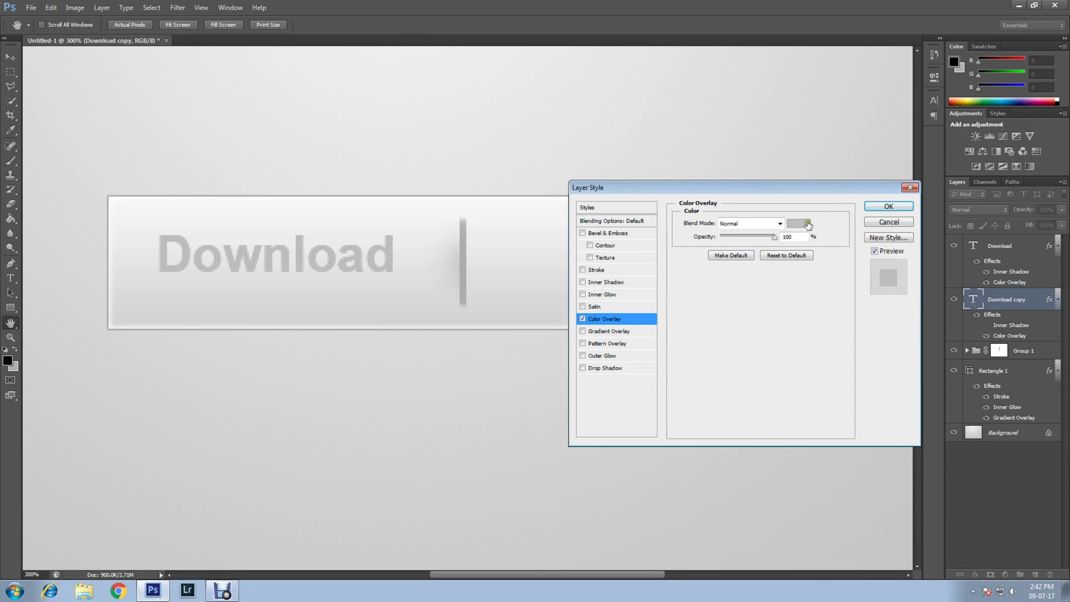
click(808, 225)
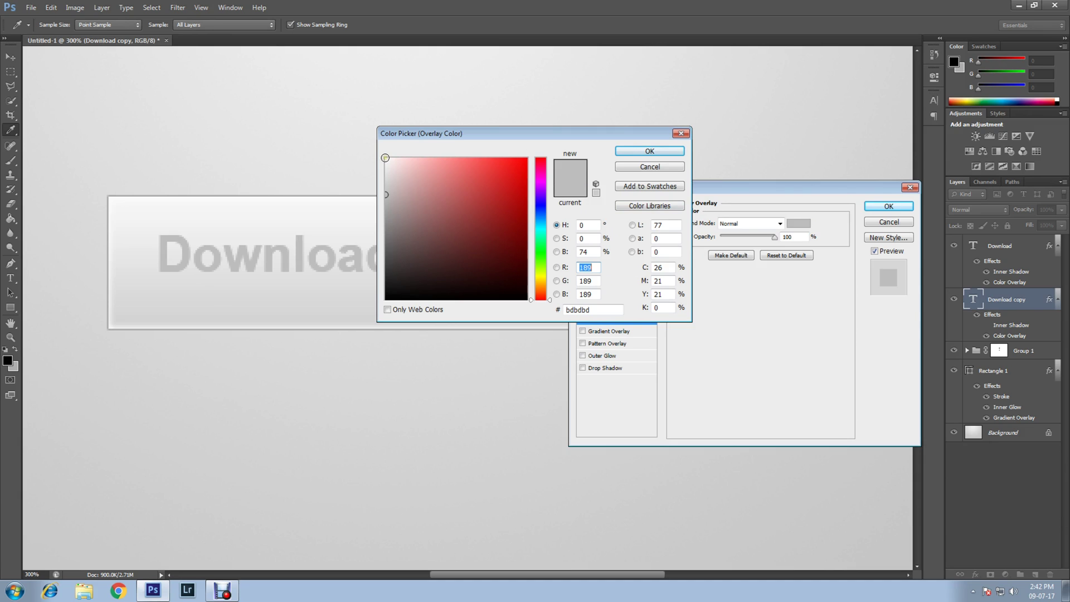
click(385, 158)
click(650, 151)
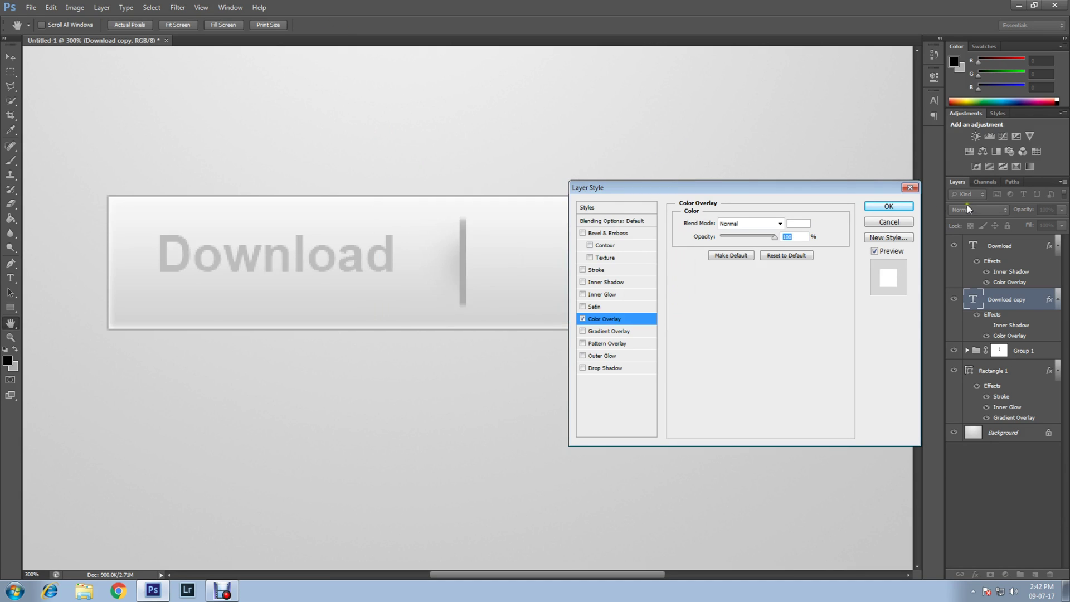
click(890, 207)
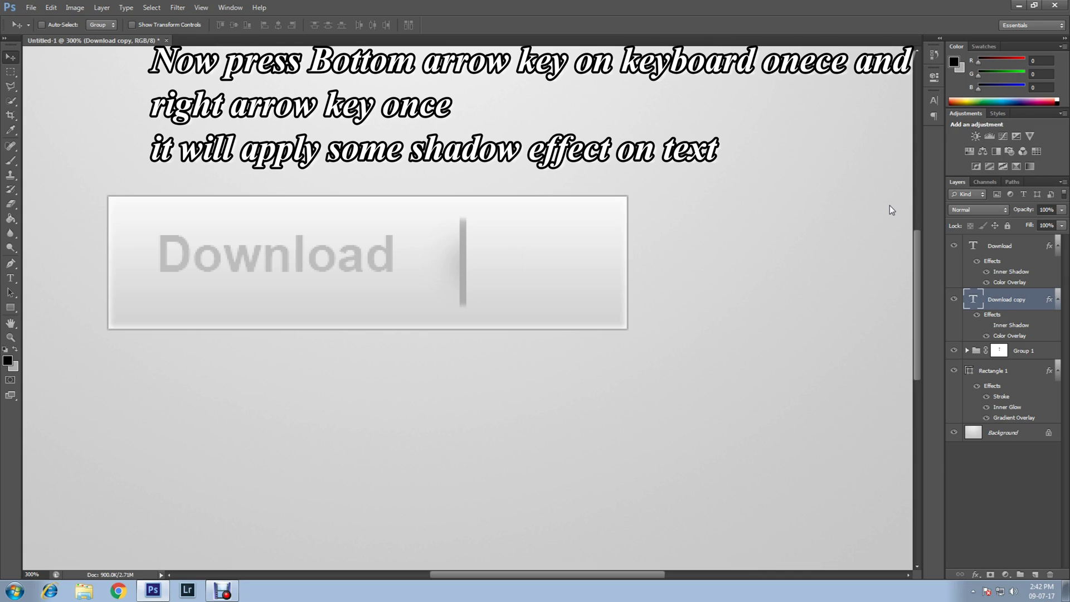
key(Down)
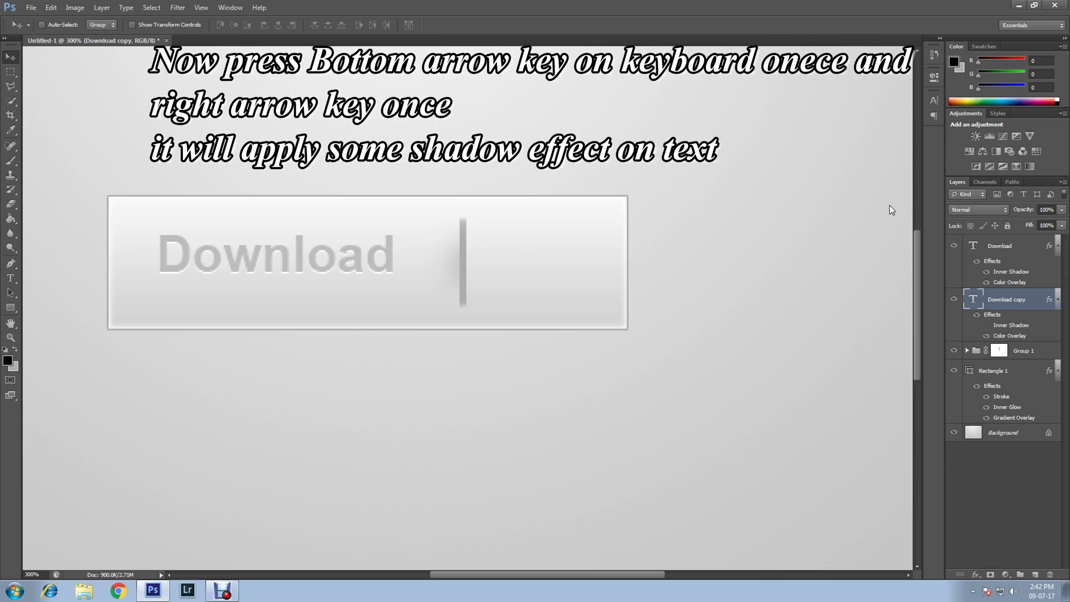
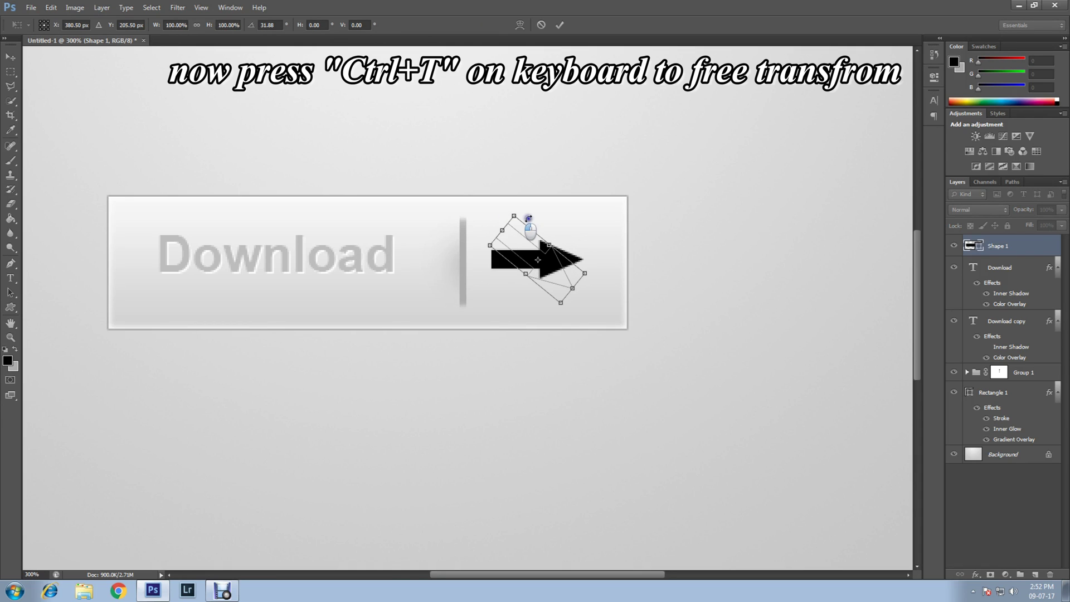
Finish rotating the arrow shape to point straight down, and give it a white inner shadow with 45% opacity
key(Return)
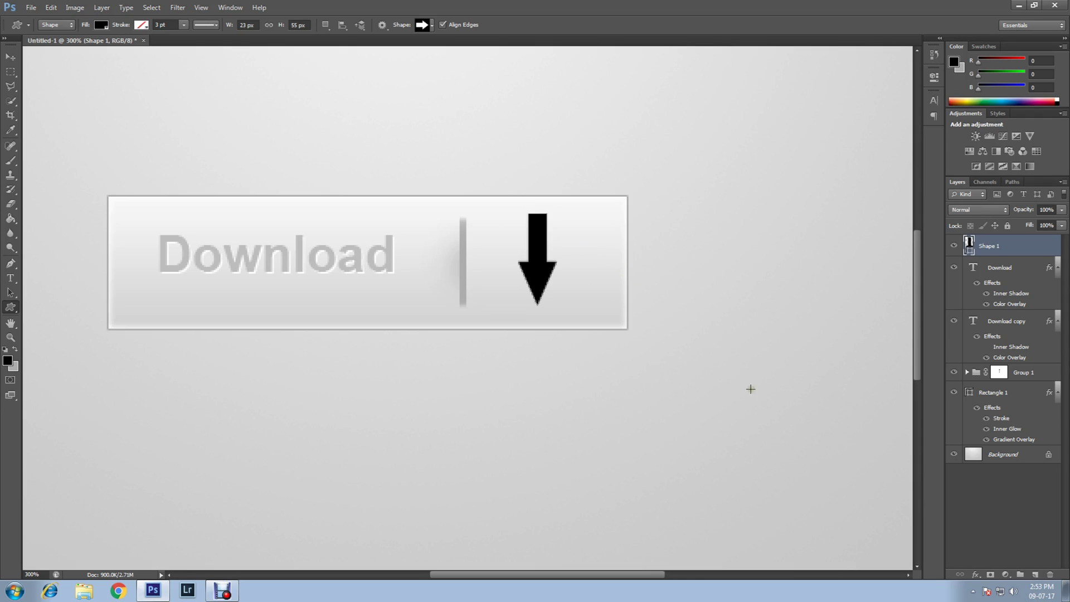
right_click(976, 245)
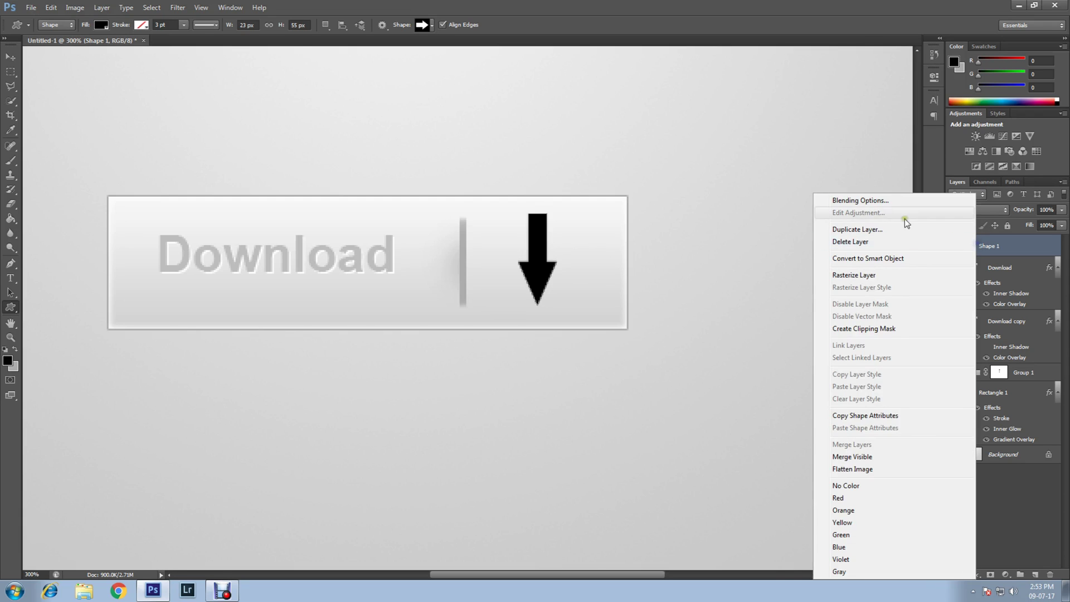
click(860, 200)
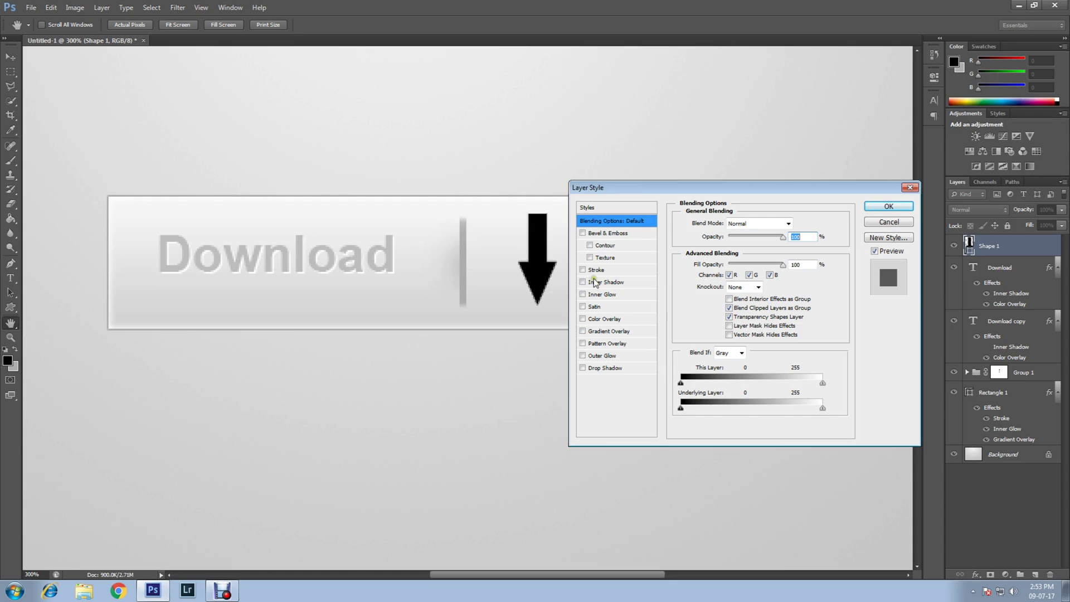
click(602, 282)
click(803, 224)
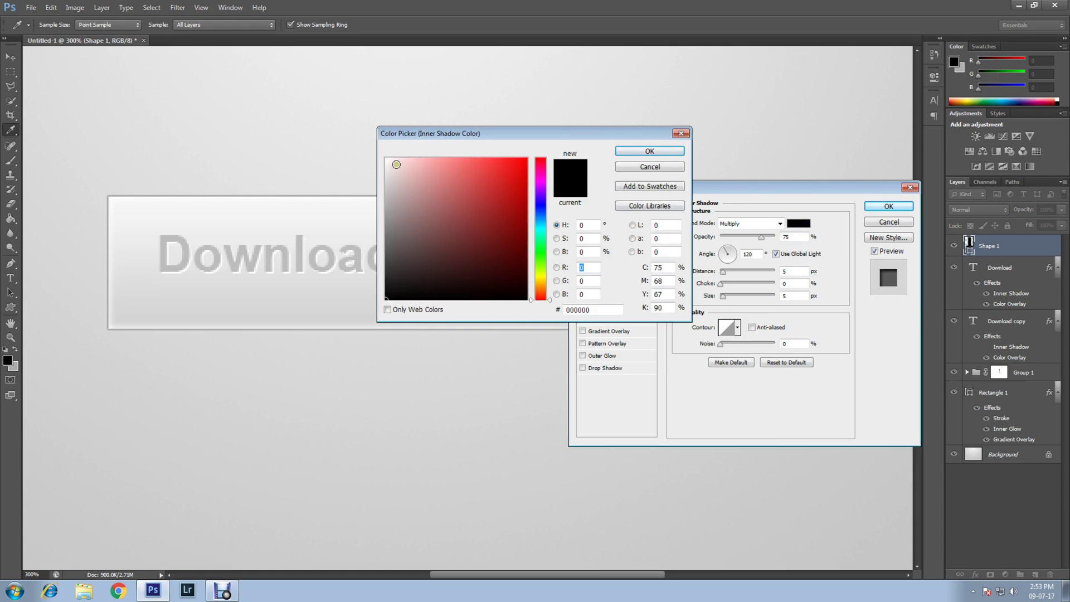
click(387, 160)
click(645, 152)
double_click(803, 234)
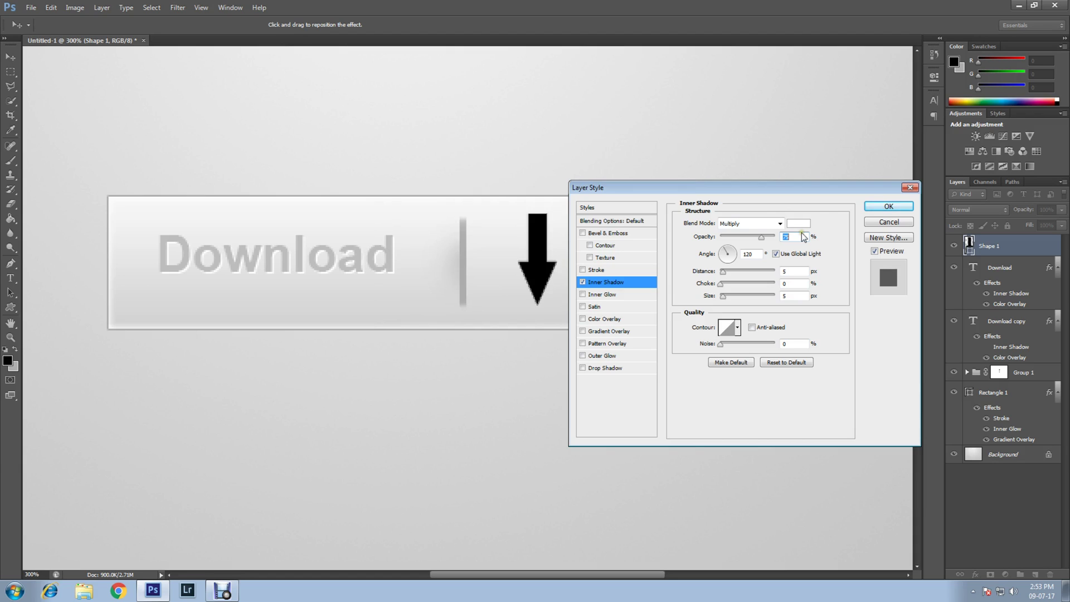
text(45)
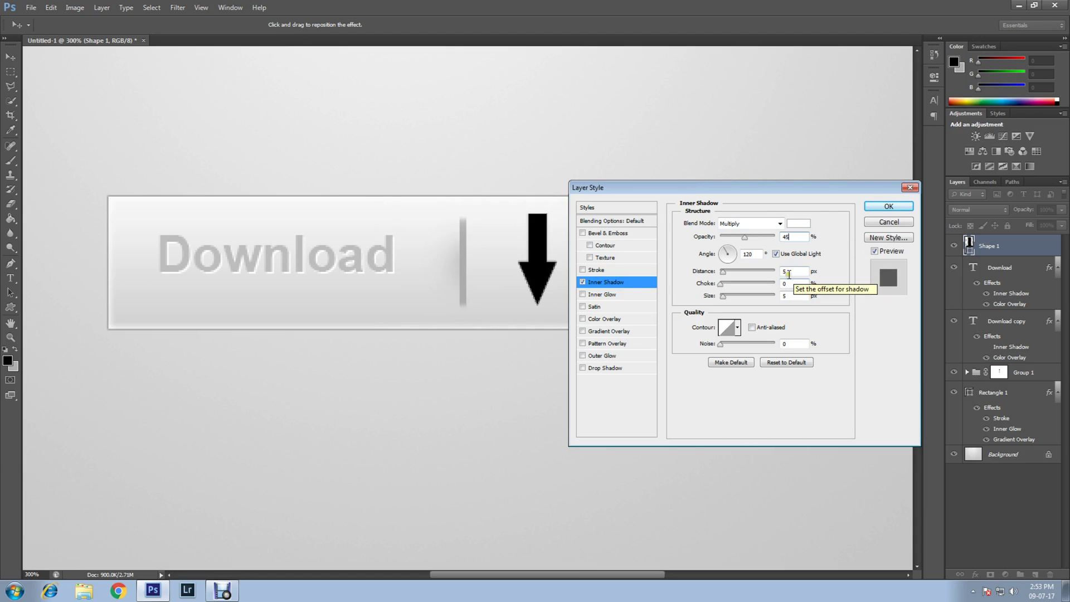
Add a color overlay of #bdbdbd to the arrow shape and apply the layer style
click(605, 319)
click(798, 223)
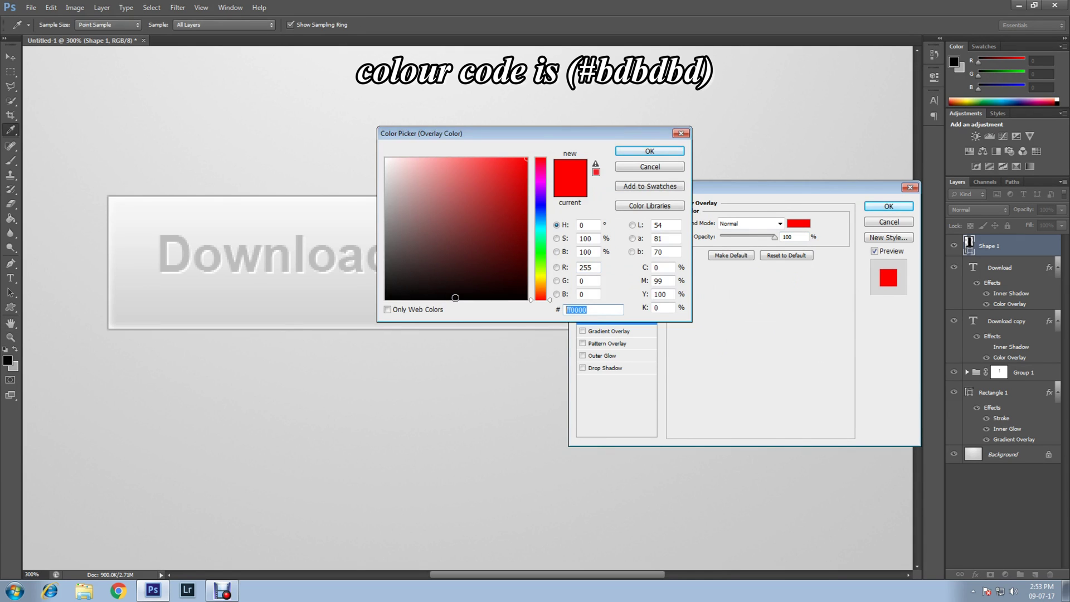
text(bdb)
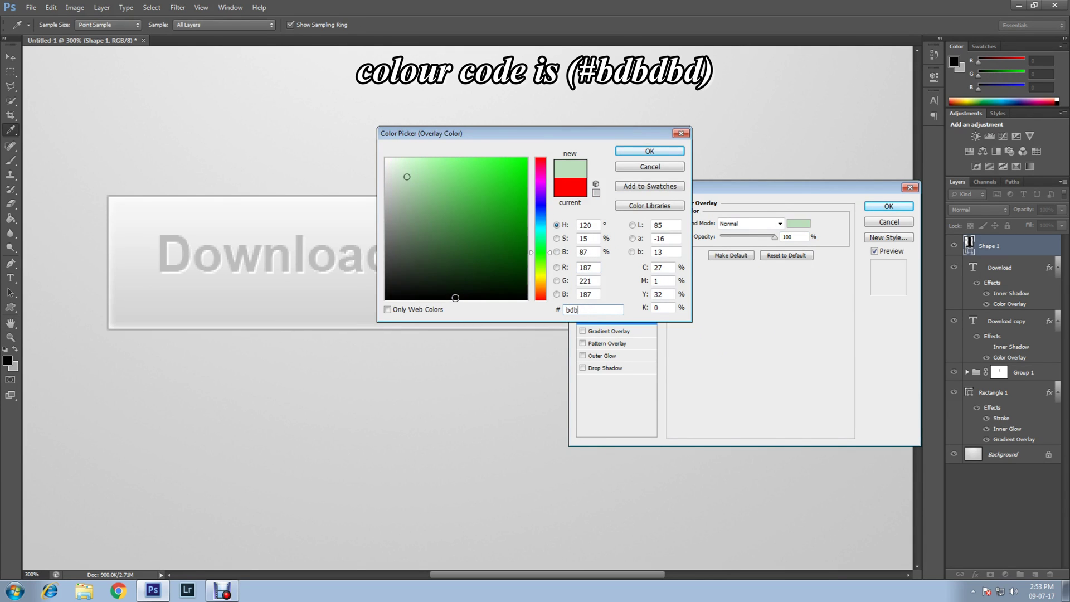
text(dbd)
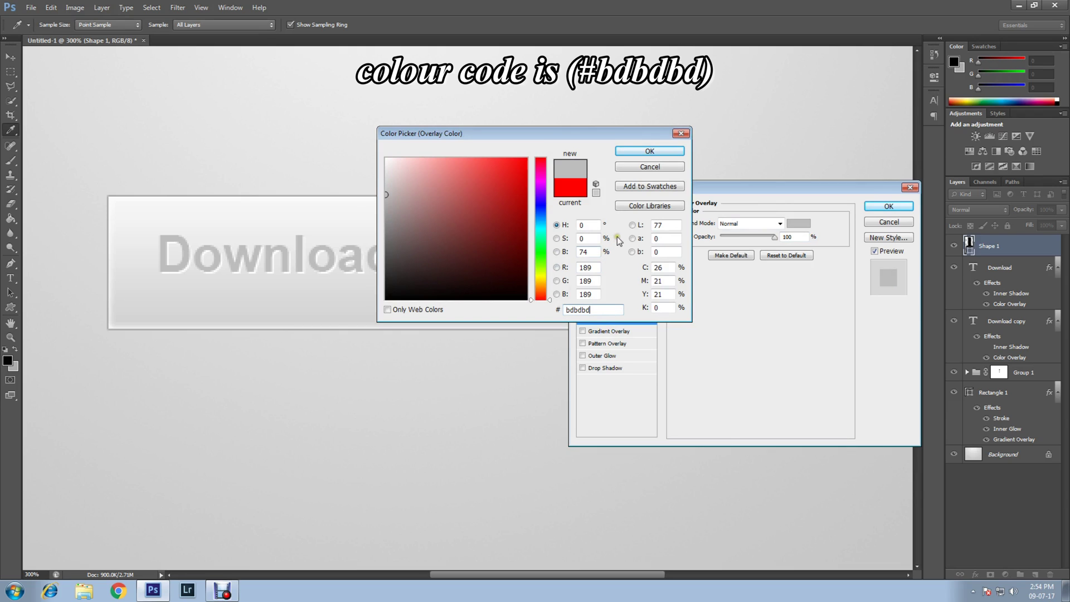
click(660, 151)
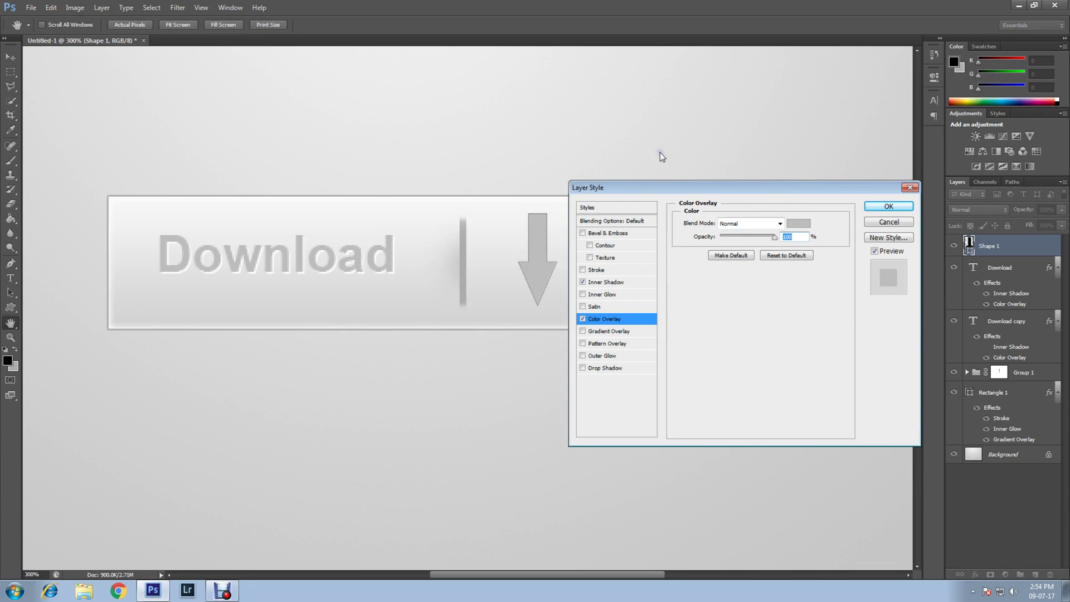
click(873, 207)
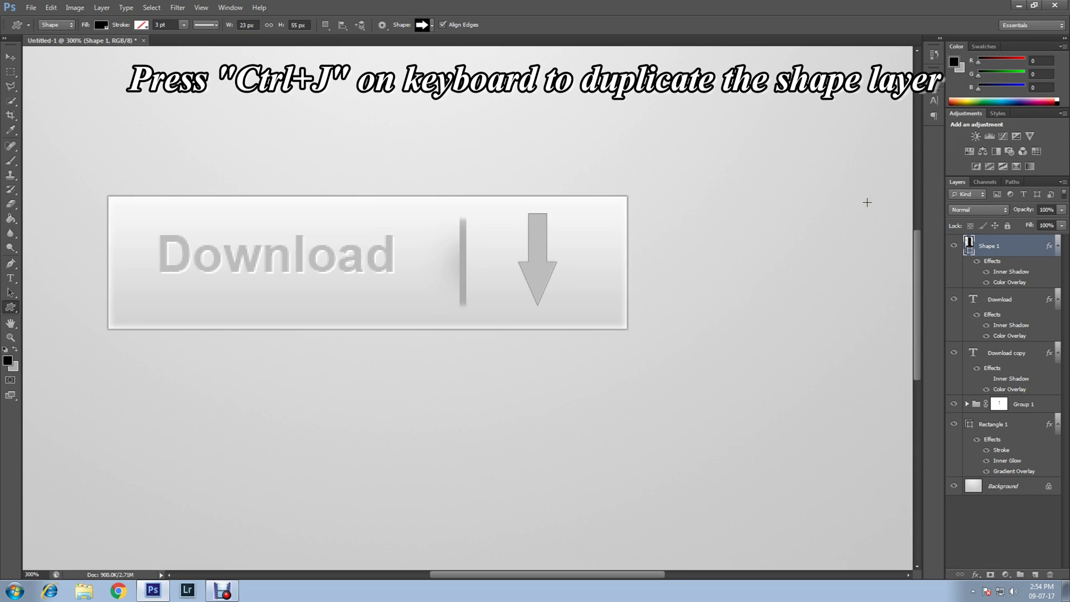
Duplicate the arrow shape layer and place the copy directly below the original in the layer stack
key(ctrl+j)
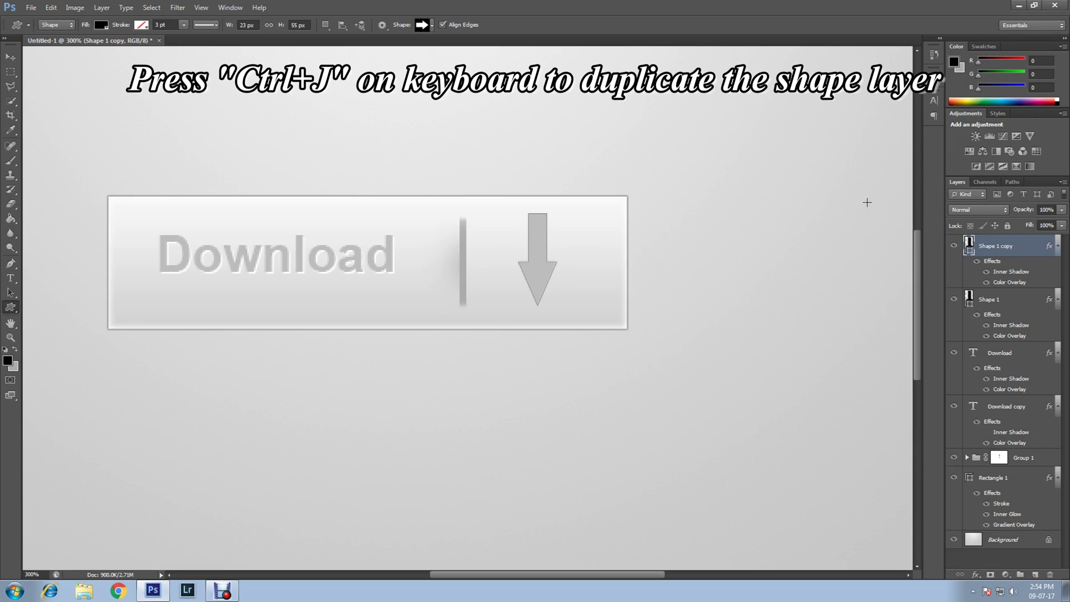
drag(1012, 255, 1004, 326)
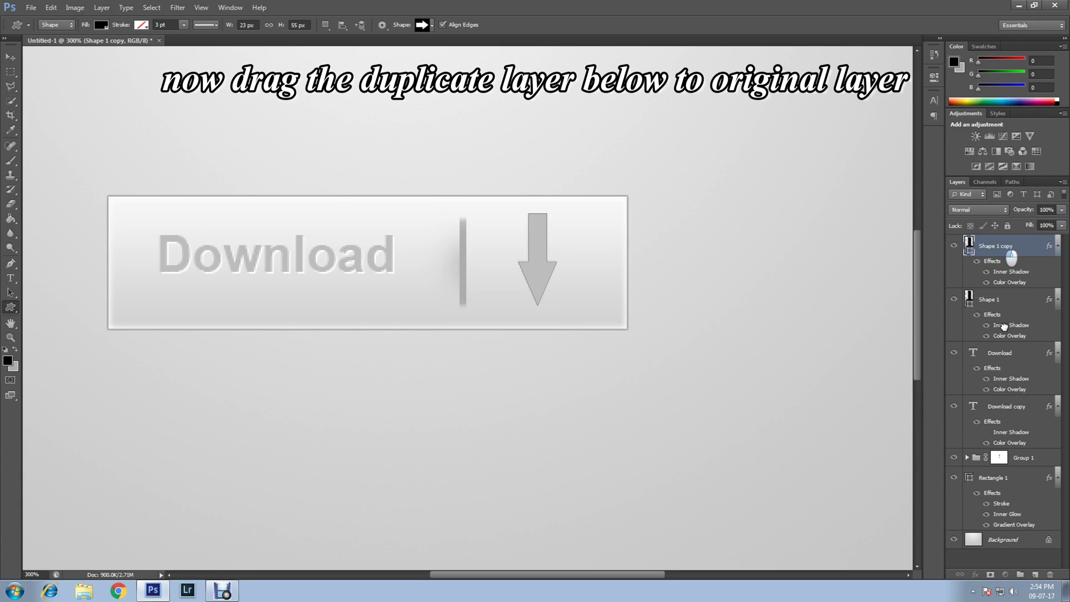
drag(1004, 327, 1005, 329)
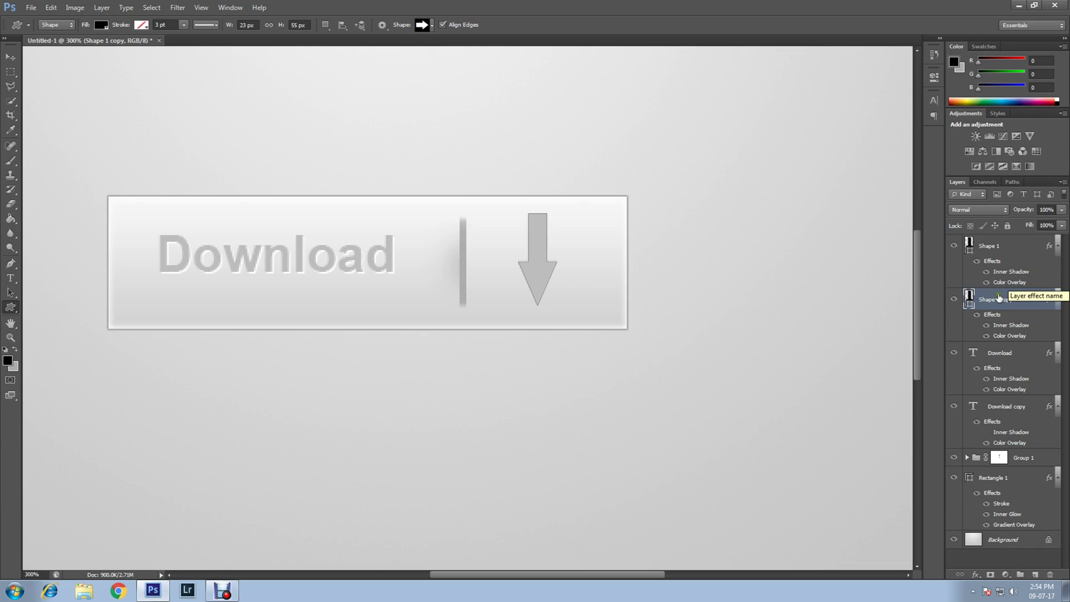
Turn off the inner shadow on the arrow copy, make its color overlay white, and nudge it 1 px down and 1 px right
right_click(997, 301)
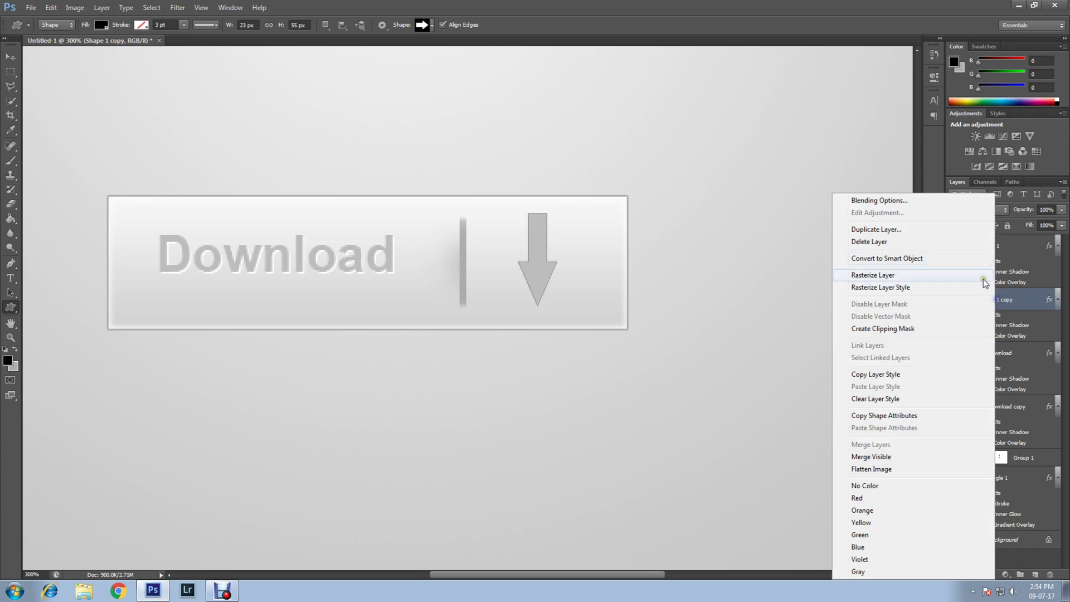
click(878, 204)
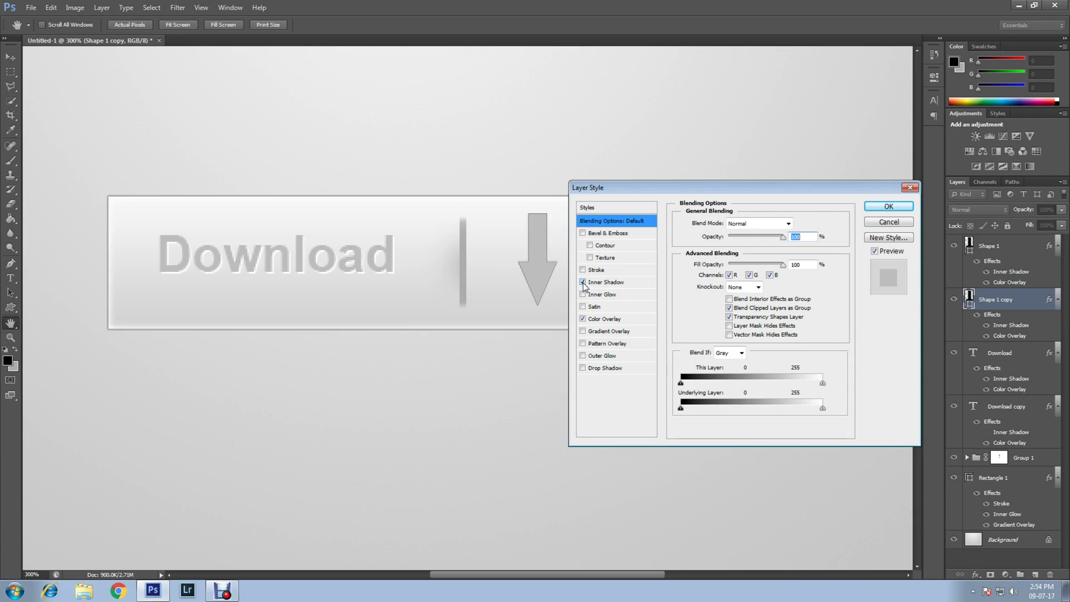
click(605, 319)
click(798, 223)
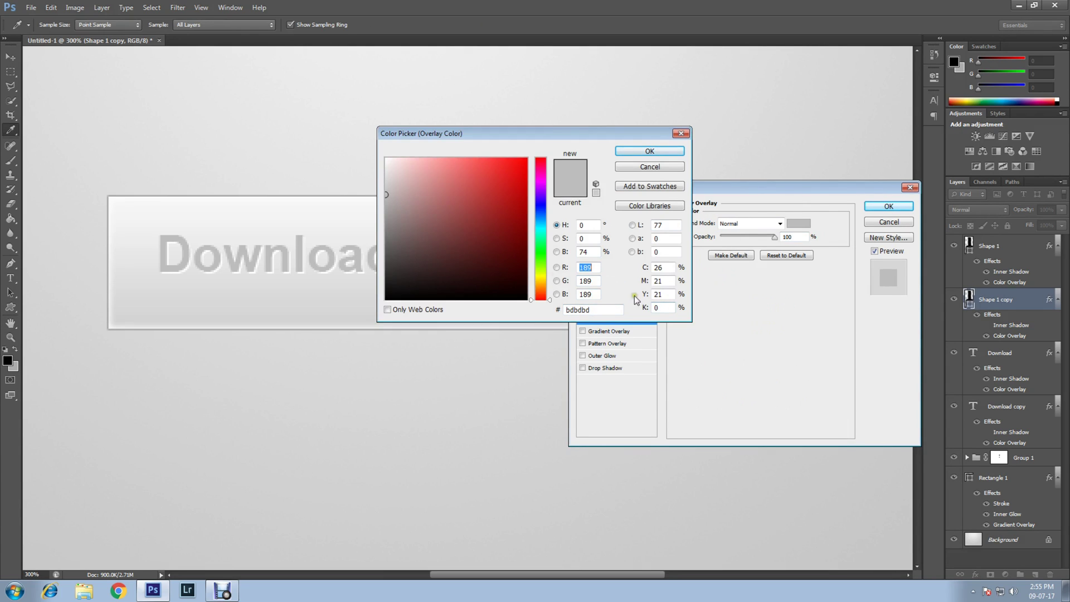
click(386, 159)
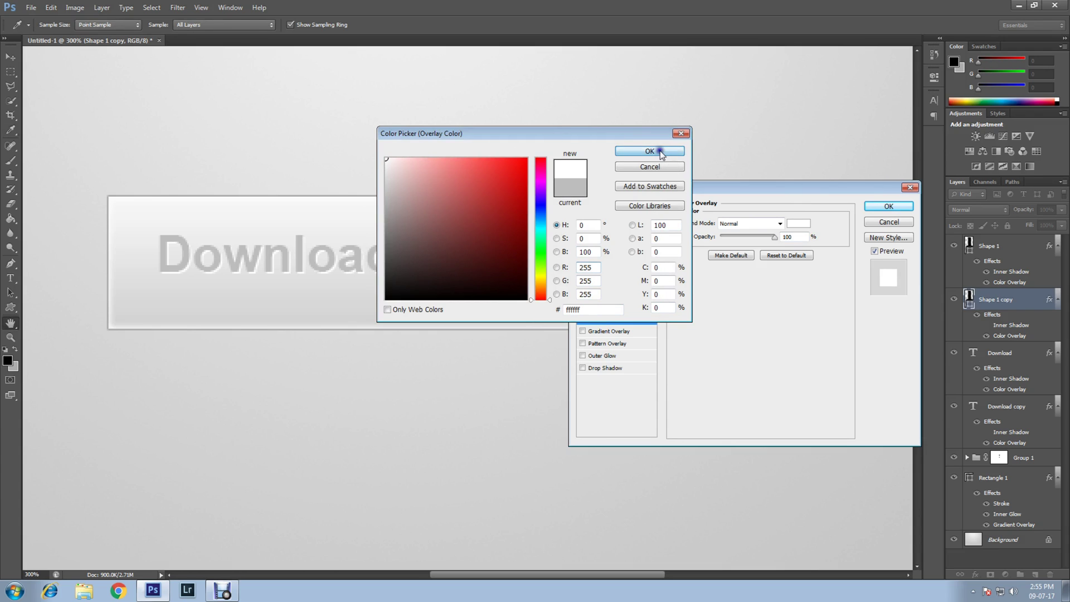
click(650, 151)
click(890, 206)
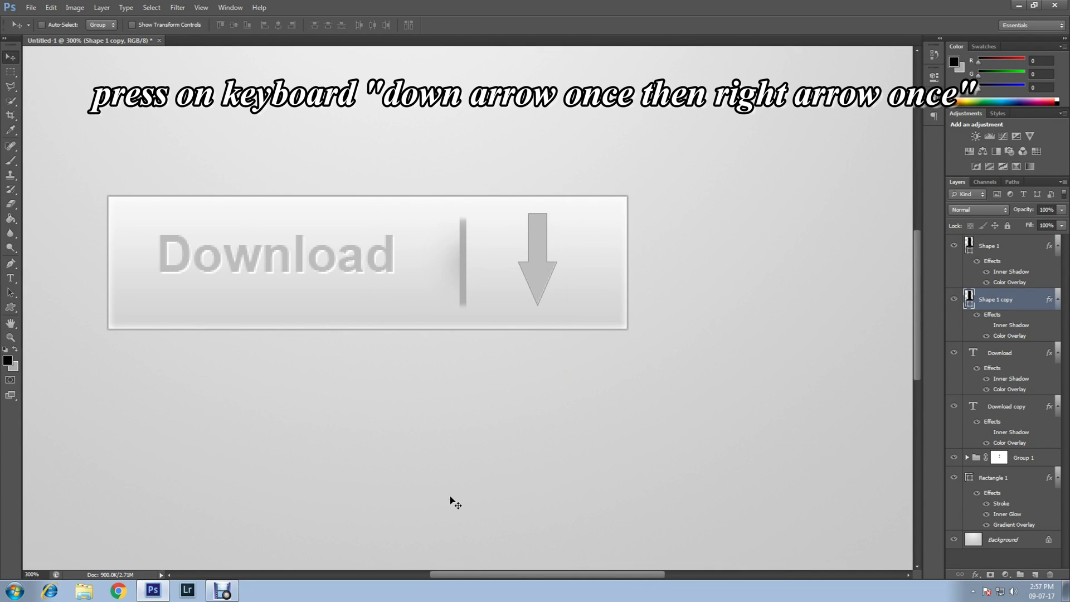
key(Down)
key(Right)
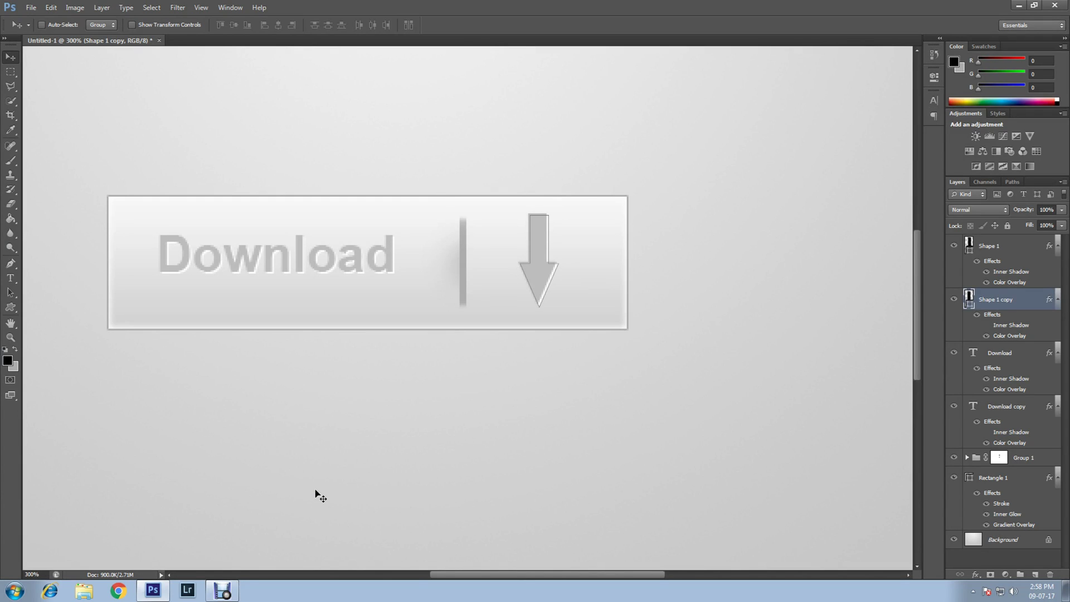
Save the document to the Desktop as "web button" in Photoshop PSD format with Maximize Compatibility on
click(30, 8)
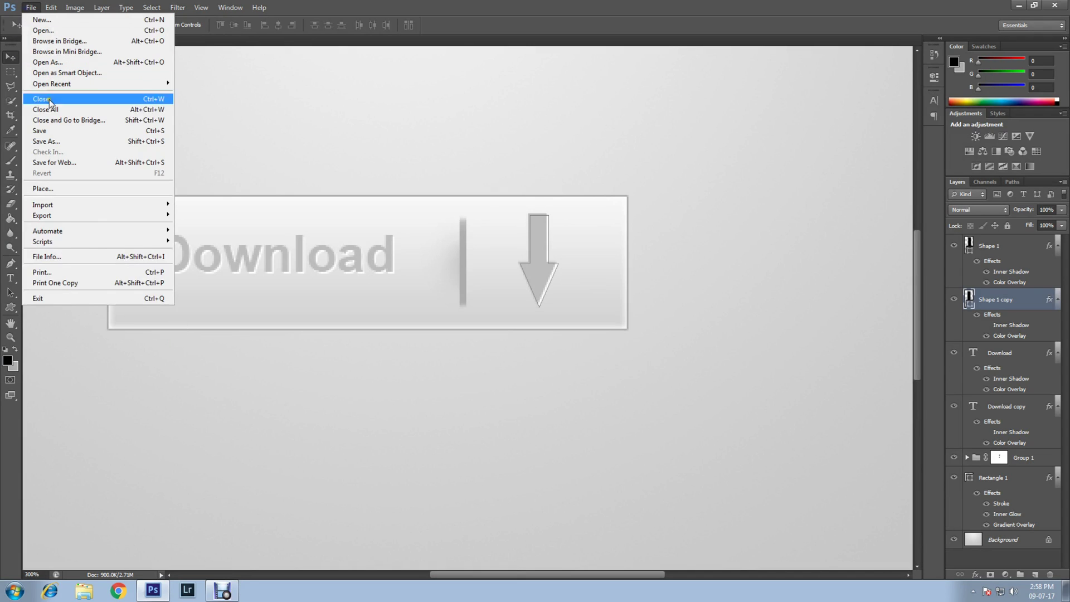
click(57, 142)
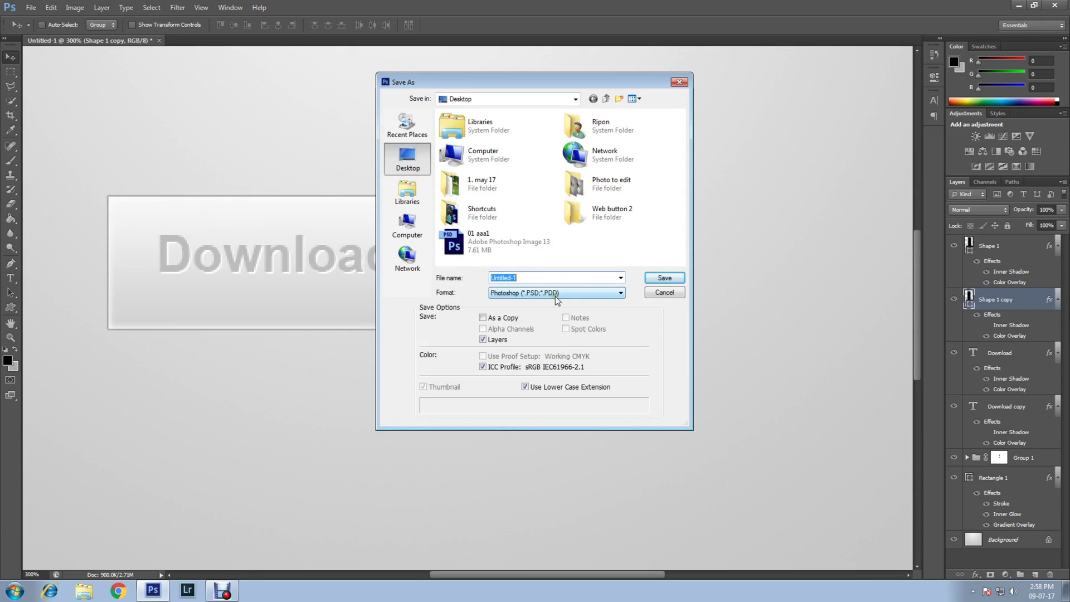
text(web button)
click(663, 277)
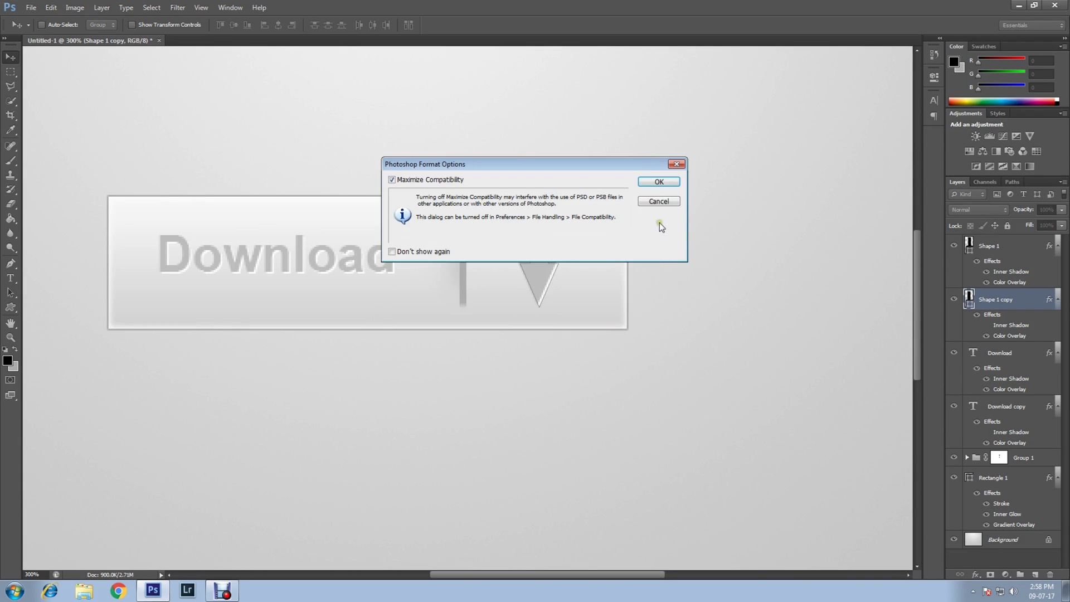
click(655, 182)
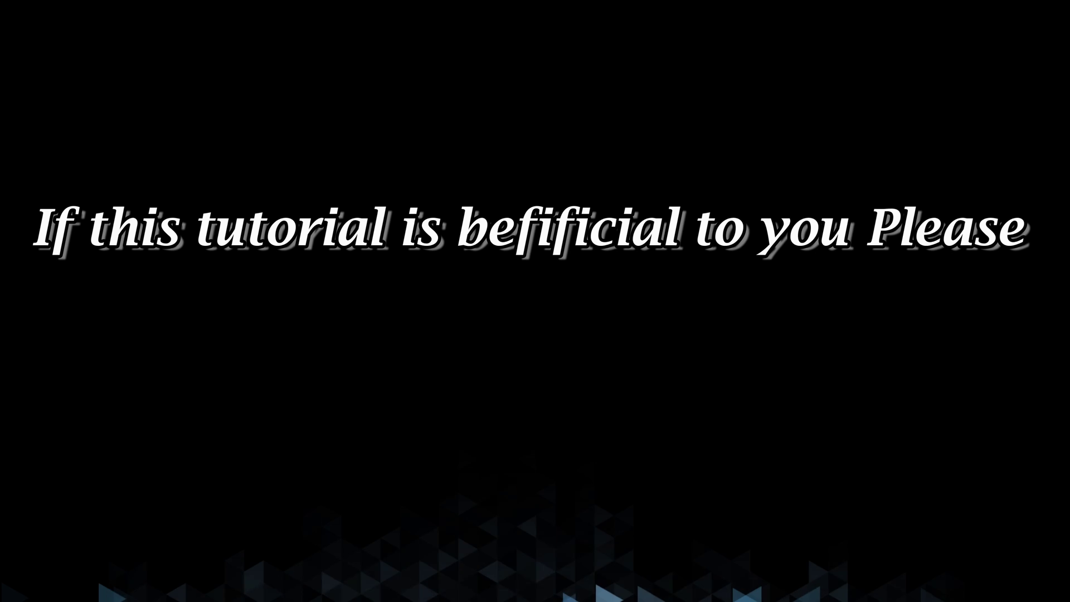